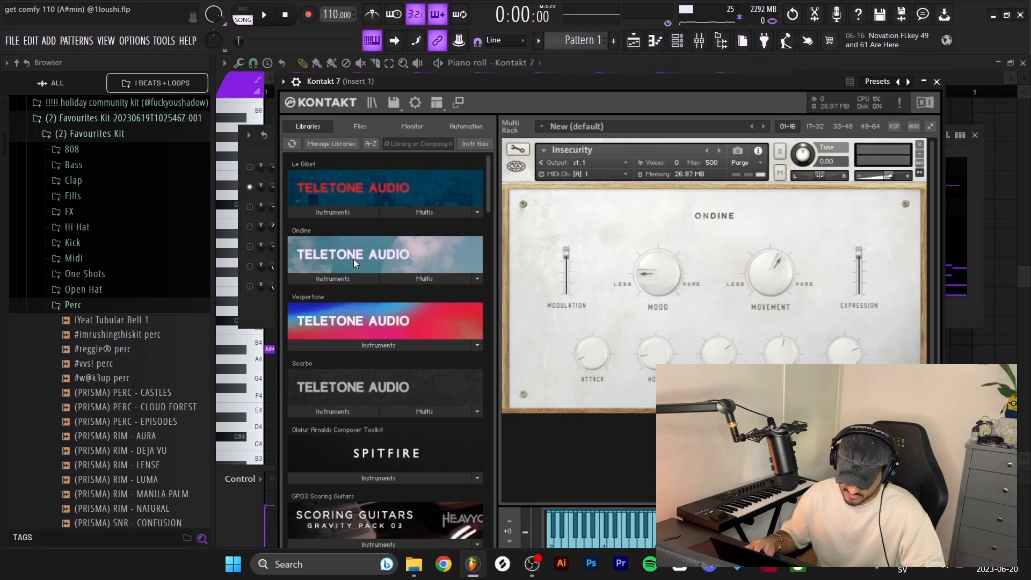
Browse the Ondine library's instruments in Kontakt, locate the Insecurity patch and collapse the list again
{"action": "left_click", "coordinate": [333, 281]}
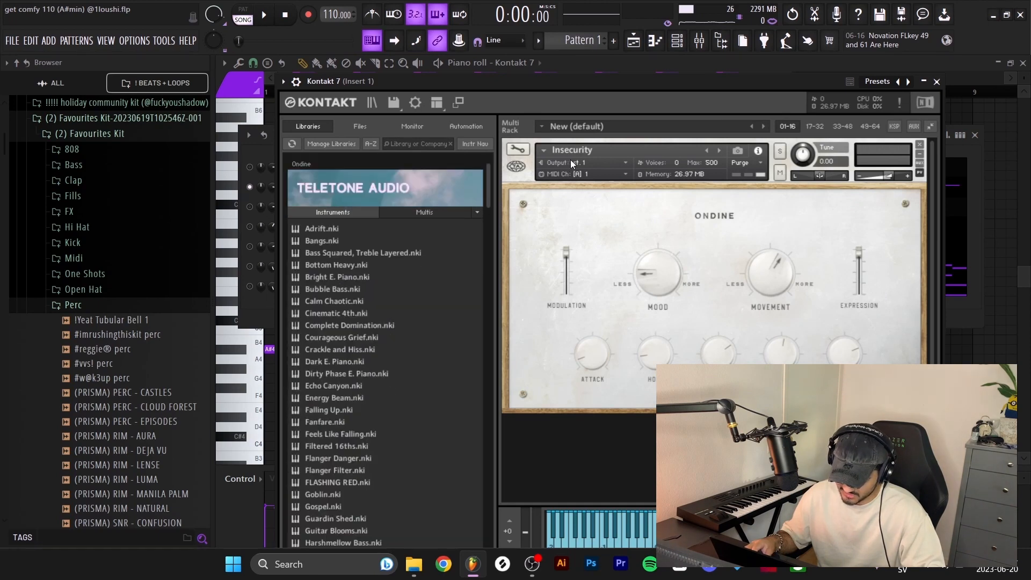
{"action": "scroll", "coordinate": [333, 386], "scroll_direction": "down", "scroll_amount": 5}
{"action": "left_click", "coordinate": [323, 411]}
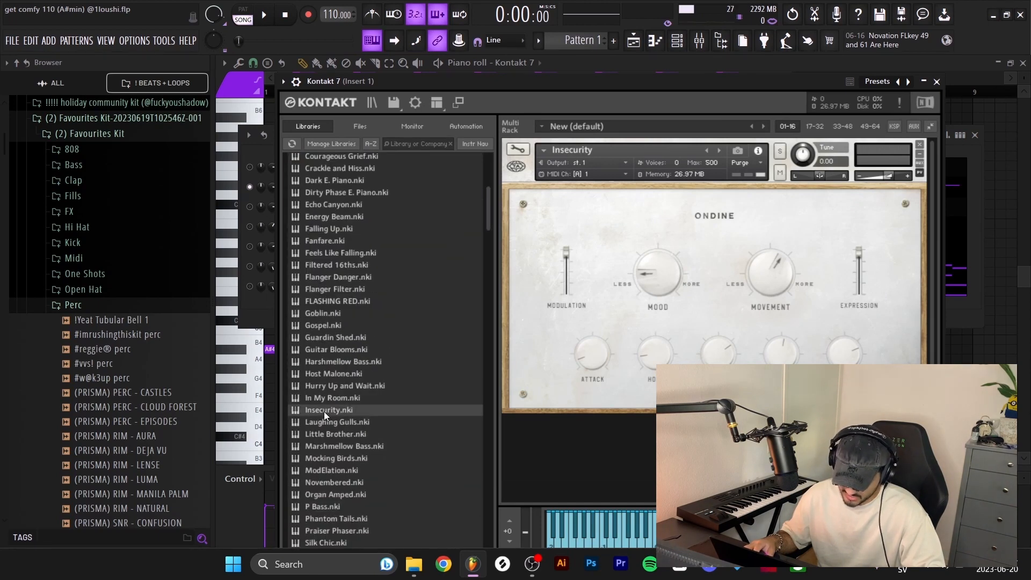
{"action": "scroll", "coordinate": [434, 328], "scroll_direction": "up", "scroll_amount": 2}
{"action": "scroll", "coordinate": [420, 305], "scroll_direction": "up", "scroll_amount": 3}
{"action": "left_click", "coordinate": [355, 275]}
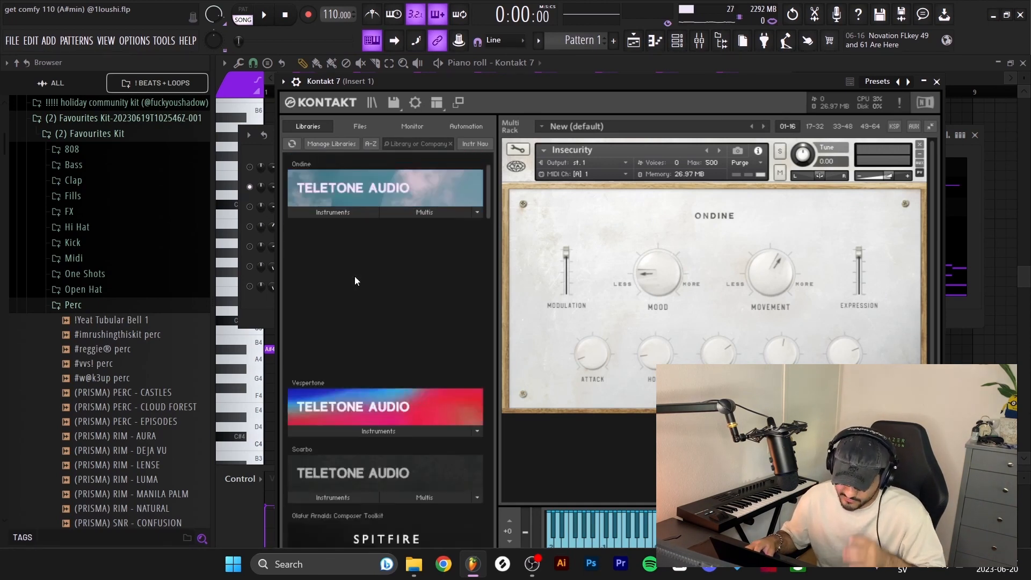
{"action": "scroll", "coordinate": [375, 241], "scroll_direction": "up", "scroll_amount": 1}
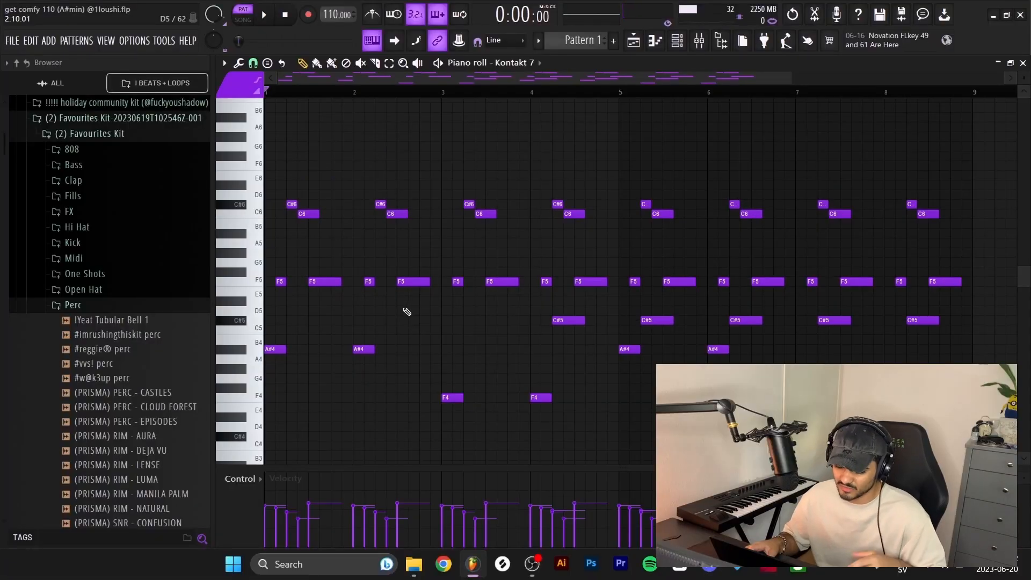
Try raising the C#5 notes in the first three bars by an octave and return them to their original pitch
{"action": "key", "text": "ctrl+z"}
{"action": "left_click_drag", "start_coordinate": [297, 307], "coordinate": [477, 323]}
{"action": "key", "text": "ctrl+Up"}
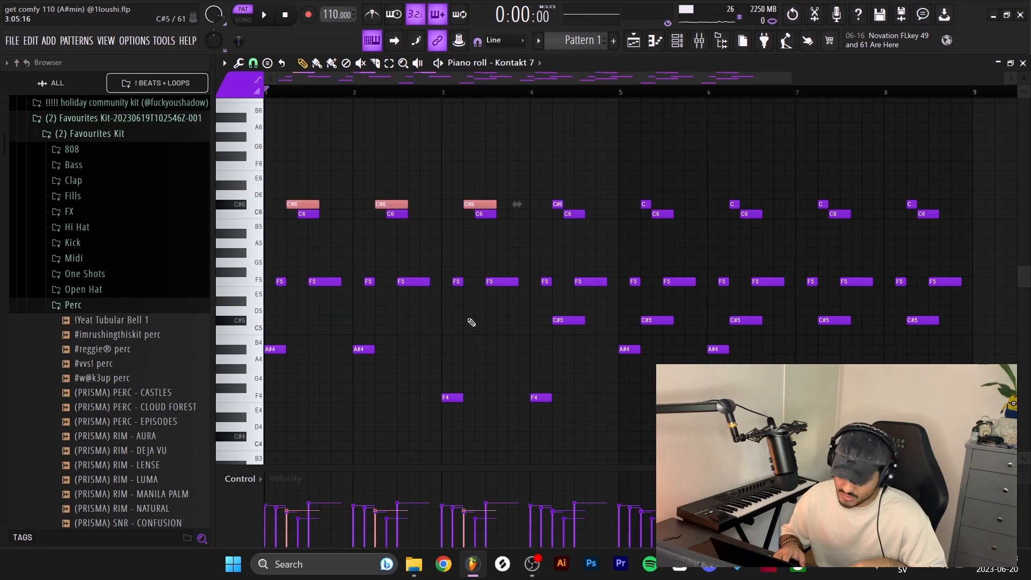
{"action": "key", "text": "ctrl+Down"}
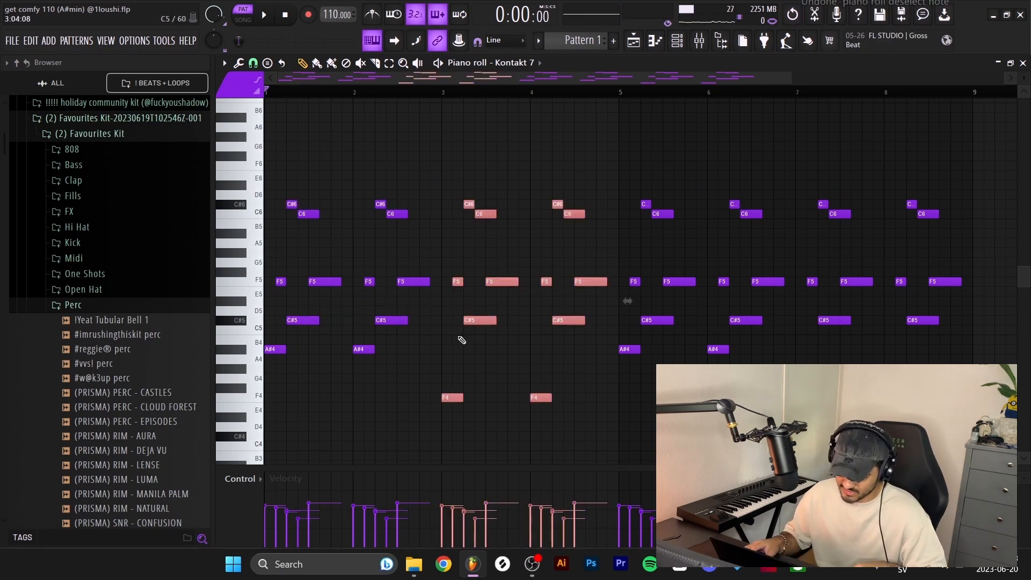
Clear the note selection, examine the F4 bass notes in bars 3 and 4 and play the pattern
{"action": "key", "text": "ctrl+d"}
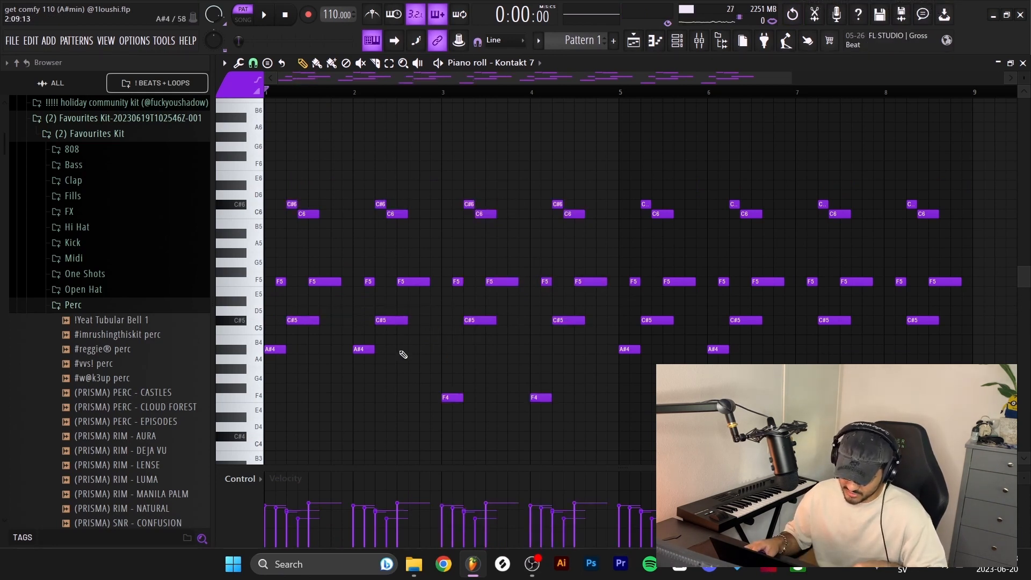
{"action": "left_click", "coordinate": [446, 349]}
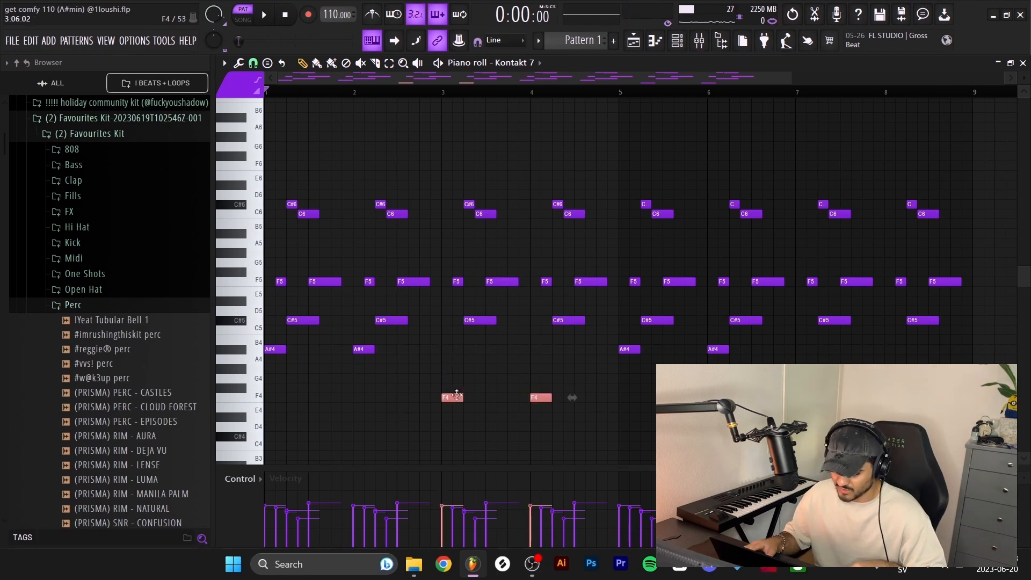
{"action": "key", "text": "ctrl+d"}
{"action": "key", "text": "space"}
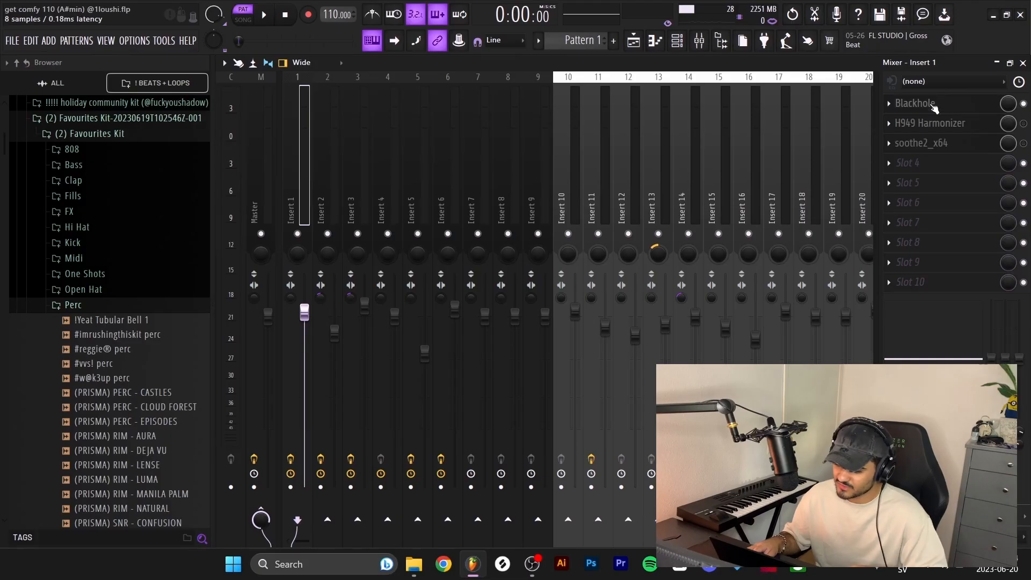
Audition the Blackhole reverb on Insert 1 with its mix at 100, and set the mix back to 20
{"action": "left_click", "coordinate": [933, 105]}
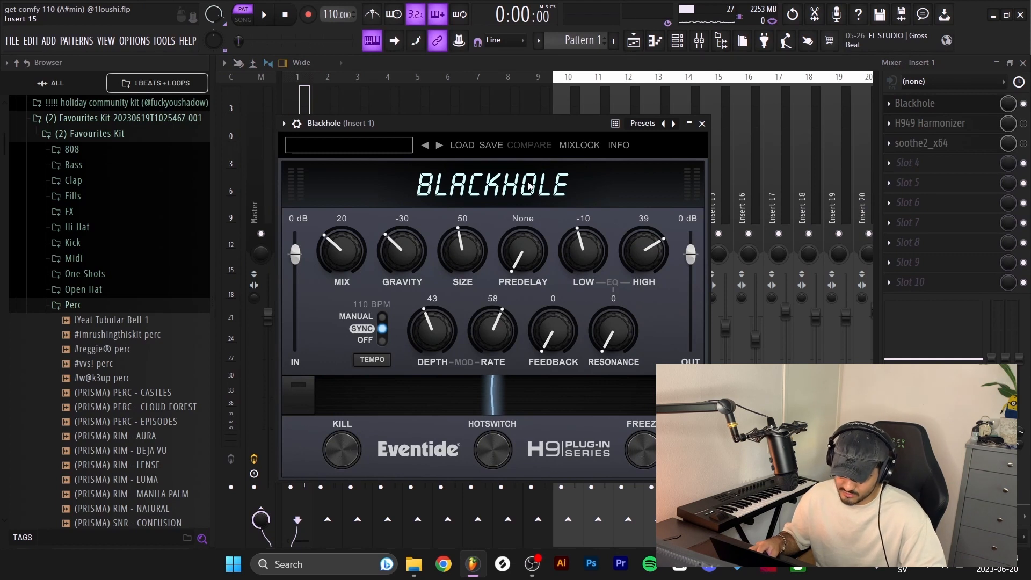
{"action": "left_click_drag", "start_coordinate": [342, 252], "coordinate": [344, 225]}
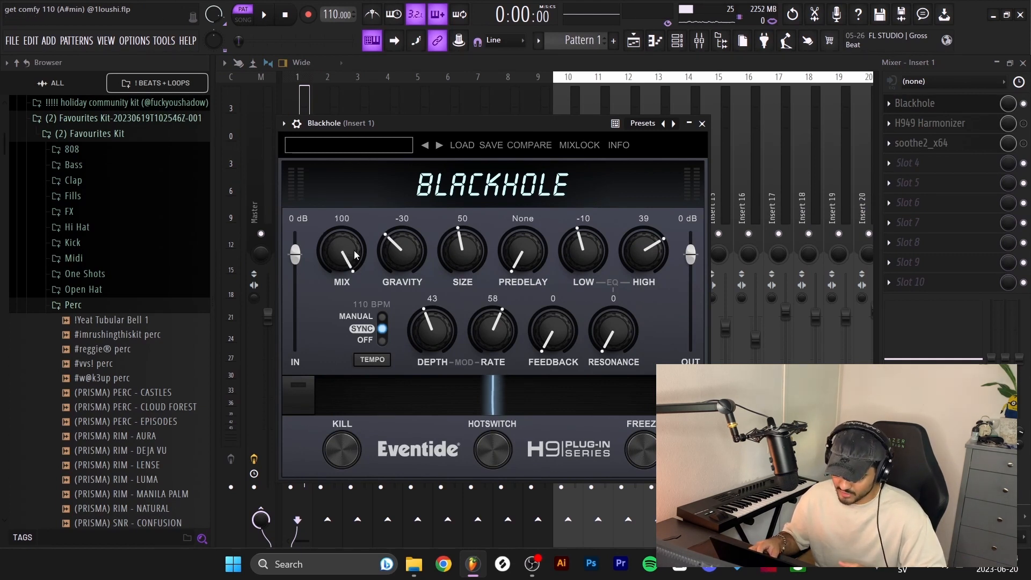
{"action": "left_click_drag", "start_coordinate": [412, 125], "coordinate": [415, 125]}
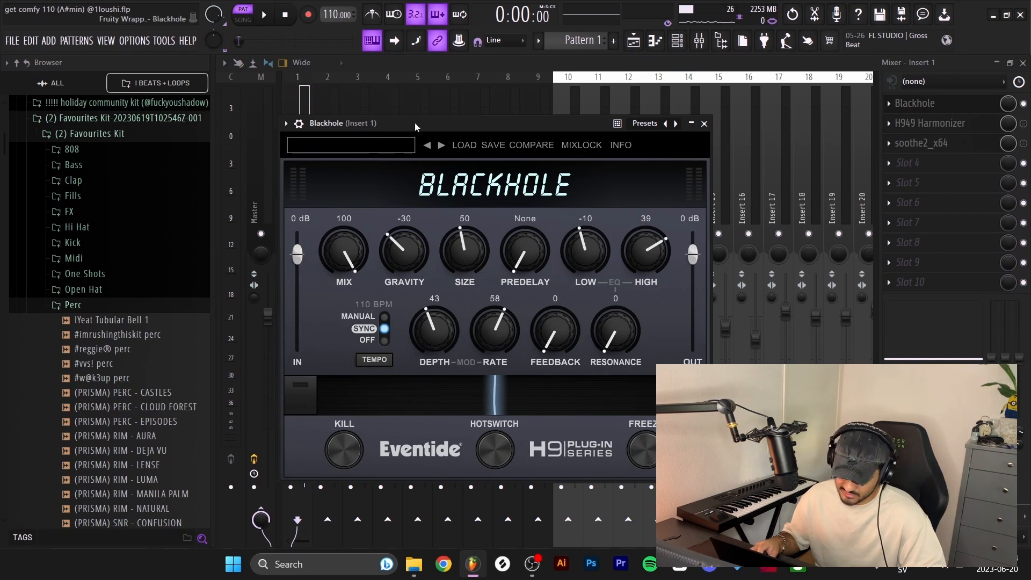
{"action": "key", "text": "space"}
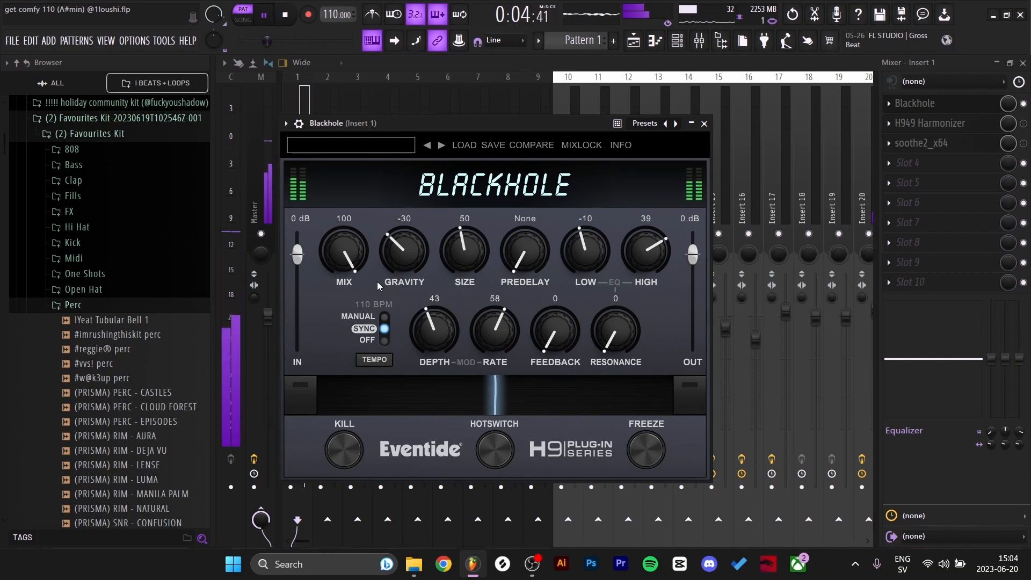
{"action": "key", "text": "space"}
{"action": "left_click_drag", "start_coordinate": [373, 358], "coordinate": [377, 380]}
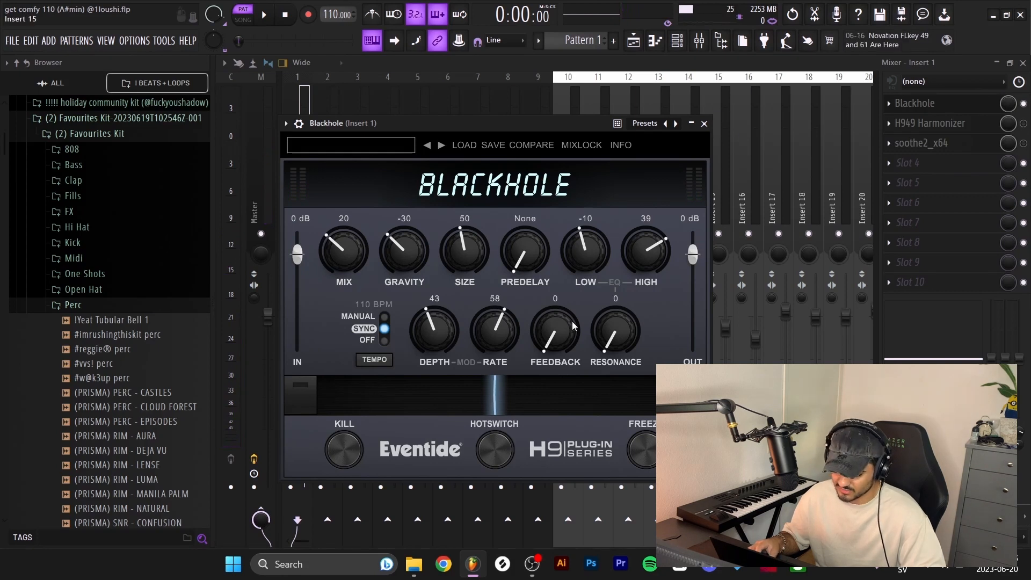
{"action": "key", "text": "space"}
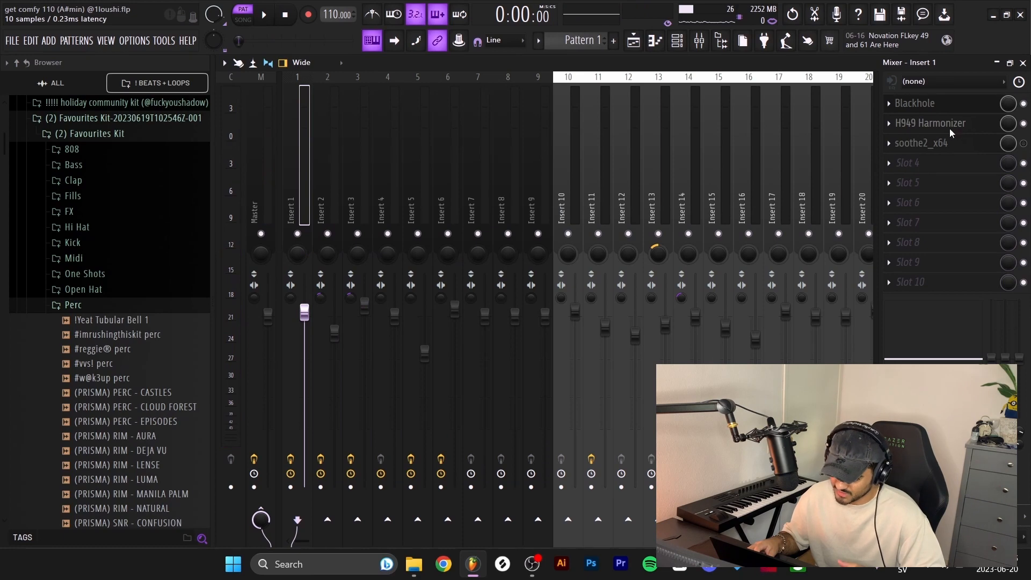
Open the H949 Harmonizer on Insert 1 and play the pattern through it
{"action": "left_click", "coordinate": [949, 127]}
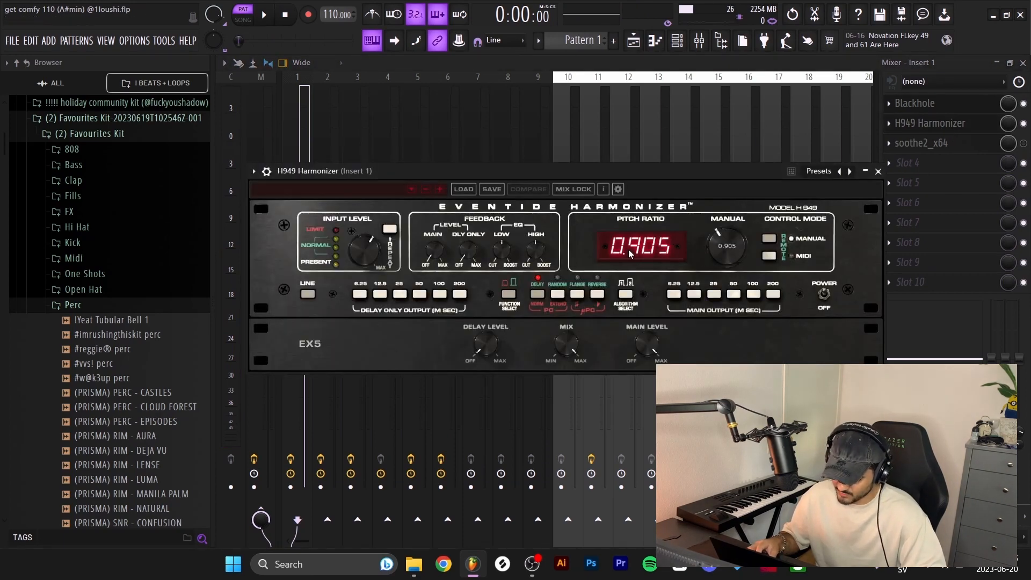
{"action": "left_click_drag", "start_coordinate": [647, 172], "coordinate": [660, 187]}
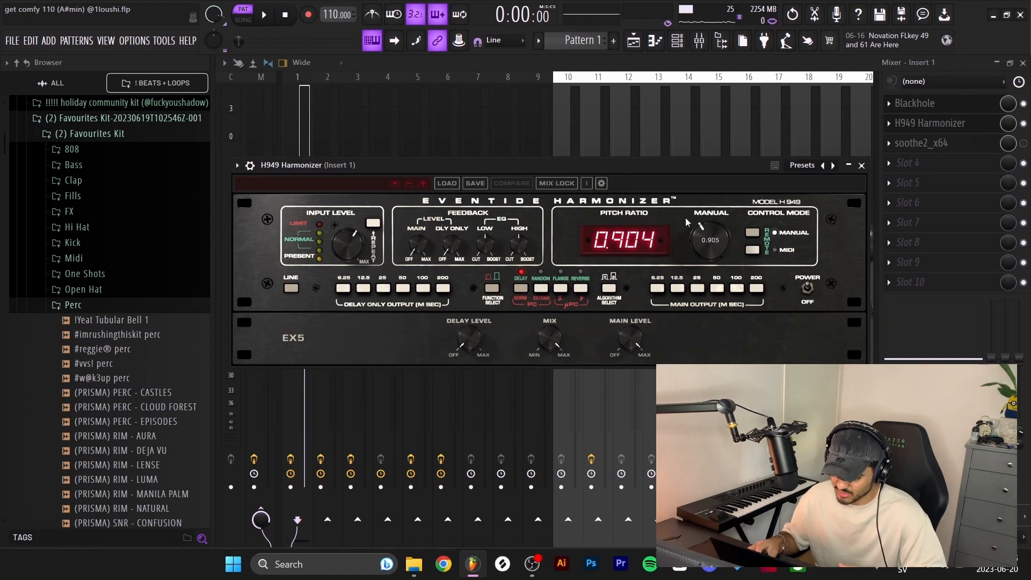
{"action": "key", "text": "space"}
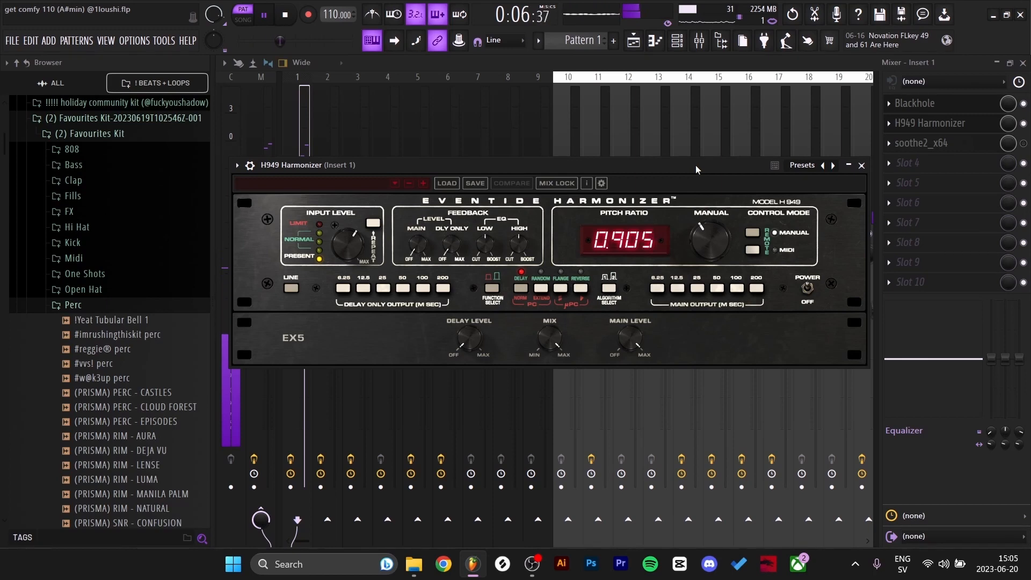
{"action": "key", "text": "space"}
Enable the soothe2_x64 slot on Insert 1, view its EQ curve, close it and play the pattern
{"action": "left_click", "coordinate": [1024, 143]}
{"action": "left_click", "coordinate": [981, 146]}
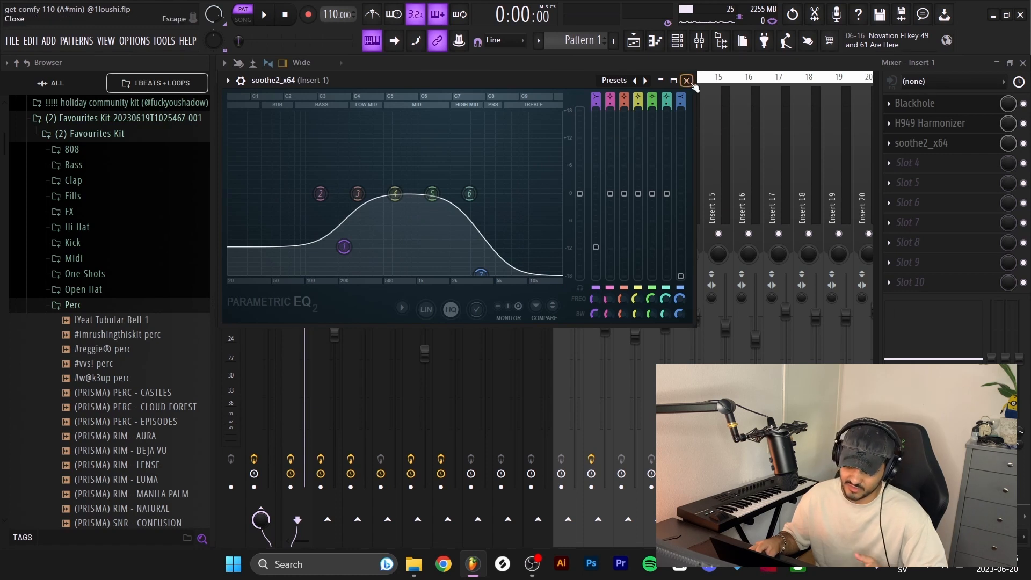
{"action": "left_click", "coordinate": [686, 80]}
{"action": "key", "text": "space"}
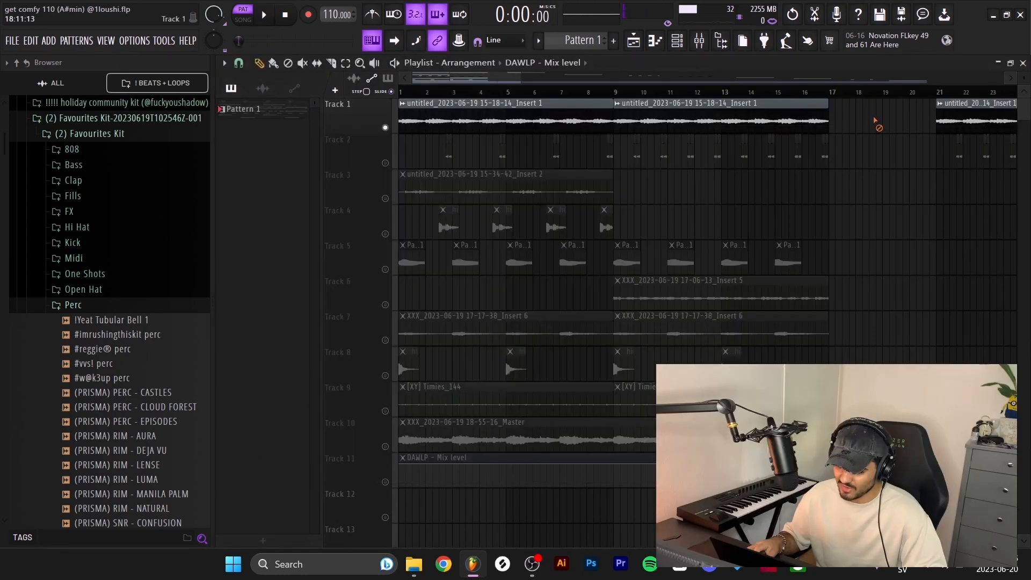
Switch playback to song mode and examine the audio clips on Track 1 and Track 2 in the playlist
{"action": "key", "text": "l"}
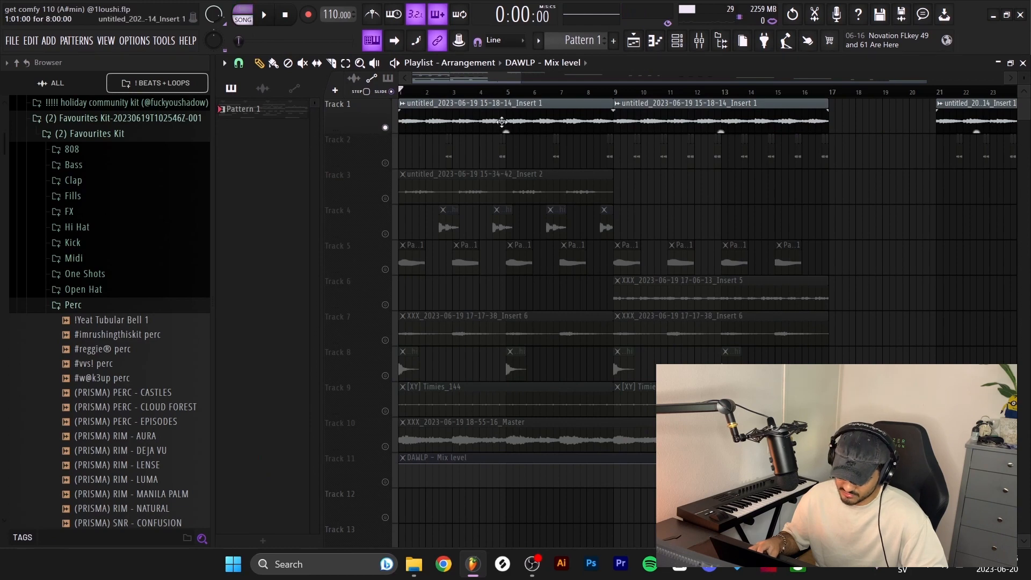
{"action": "scroll", "coordinate": [456, 143], "scroll_direction": "up", "scroll_amount": 3}
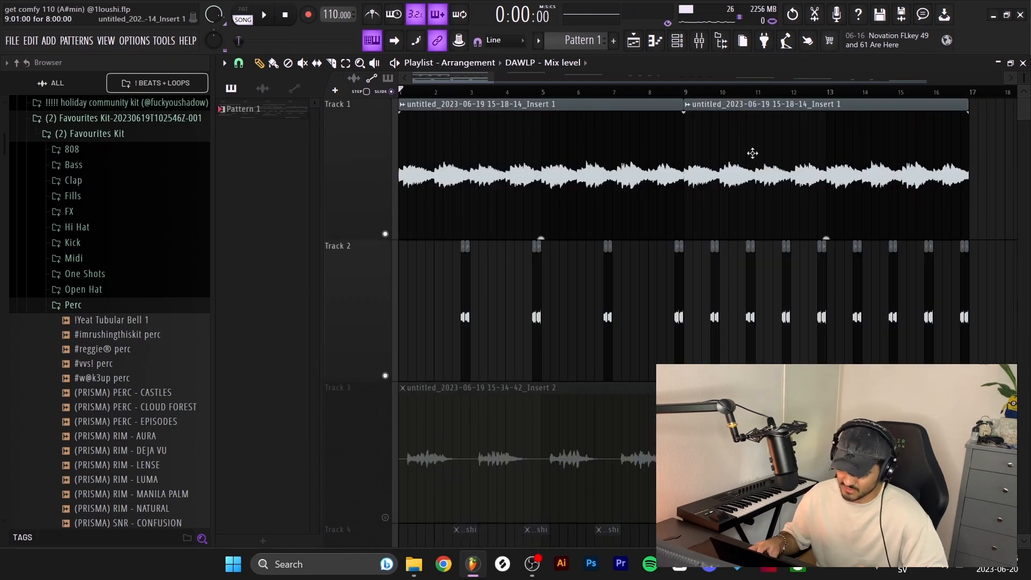
{"action": "left_click_drag", "start_coordinate": [859, 156], "coordinate": [565, 154]}
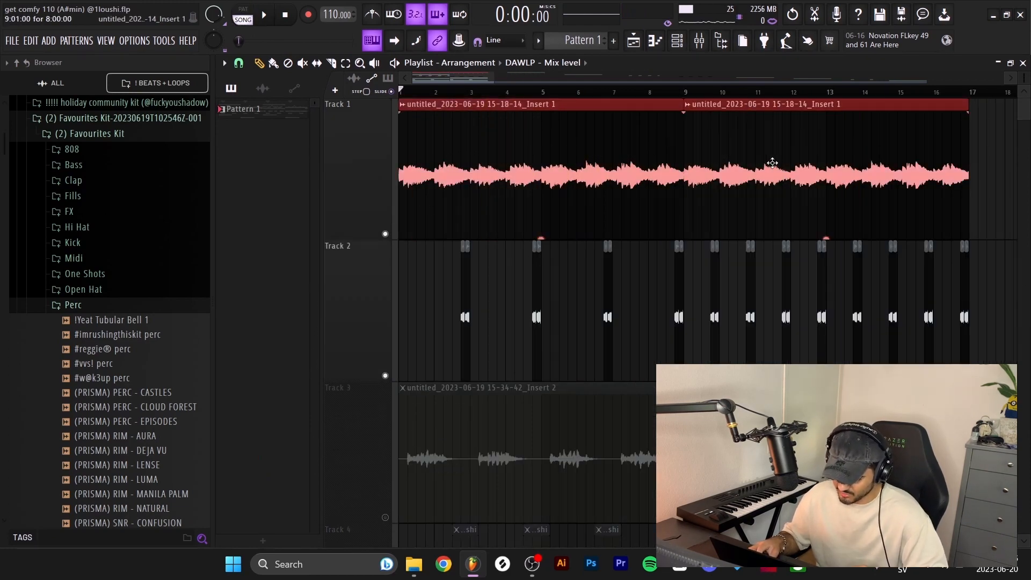
{"action": "left_click_drag", "start_coordinate": [984, 298], "coordinate": [414, 276]}
{"action": "left_click_drag", "start_coordinate": [890, 278], "coordinate": [714, 309]}
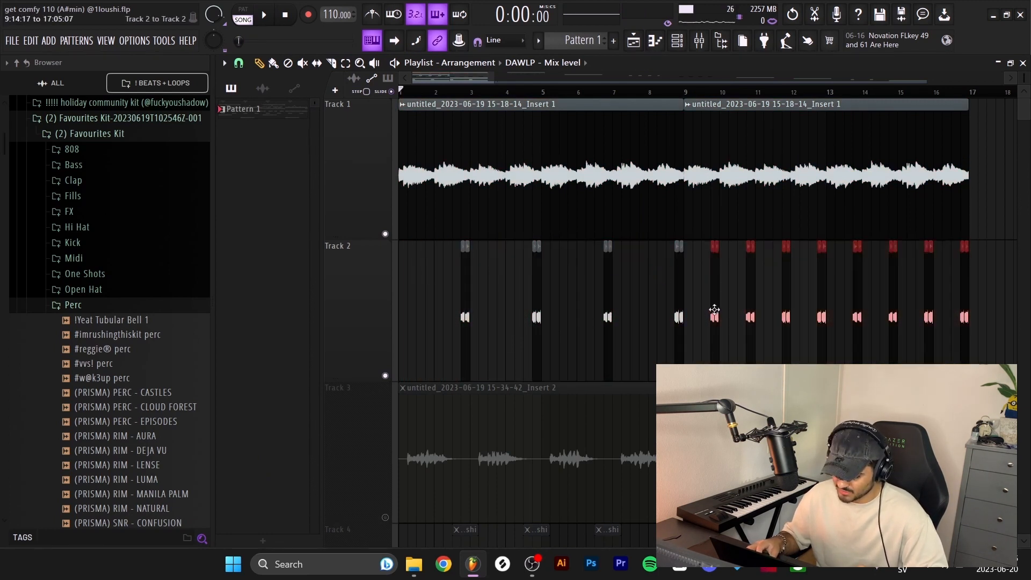
{"action": "left_click", "coordinate": [526, 291]}
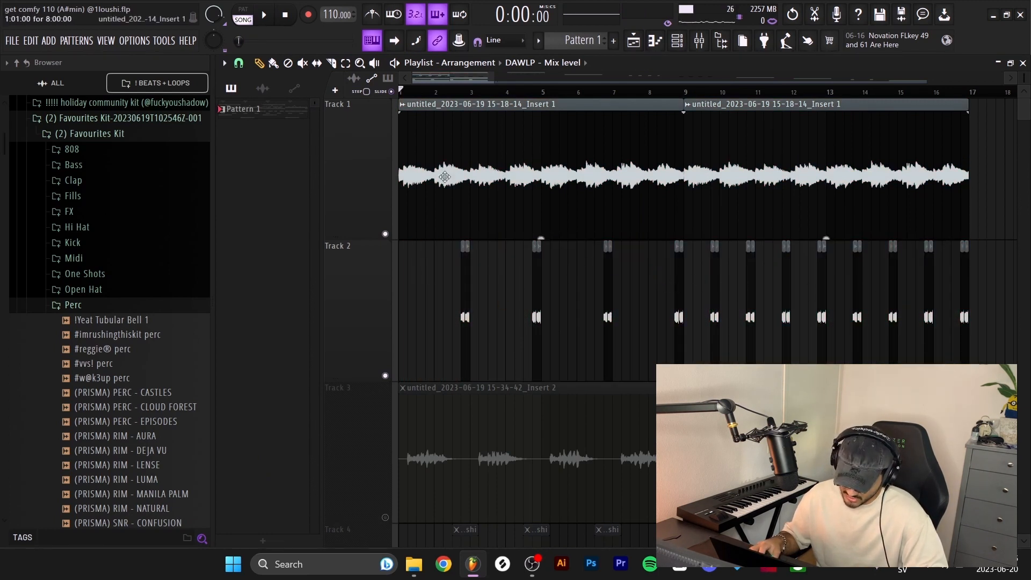
Move the playhead just before the first short clips on Track 2 and delete that pair of clips
{"action": "left_click", "coordinate": [443, 90]}
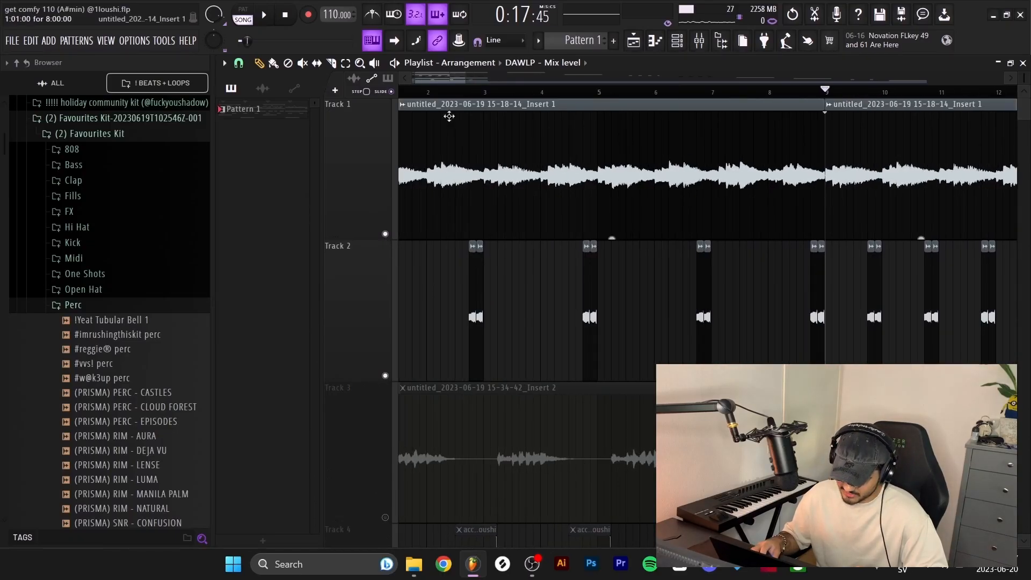
{"action": "left_click", "coordinate": [463, 90]}
{"action": "right_click", "coordinate": [476, 318]}
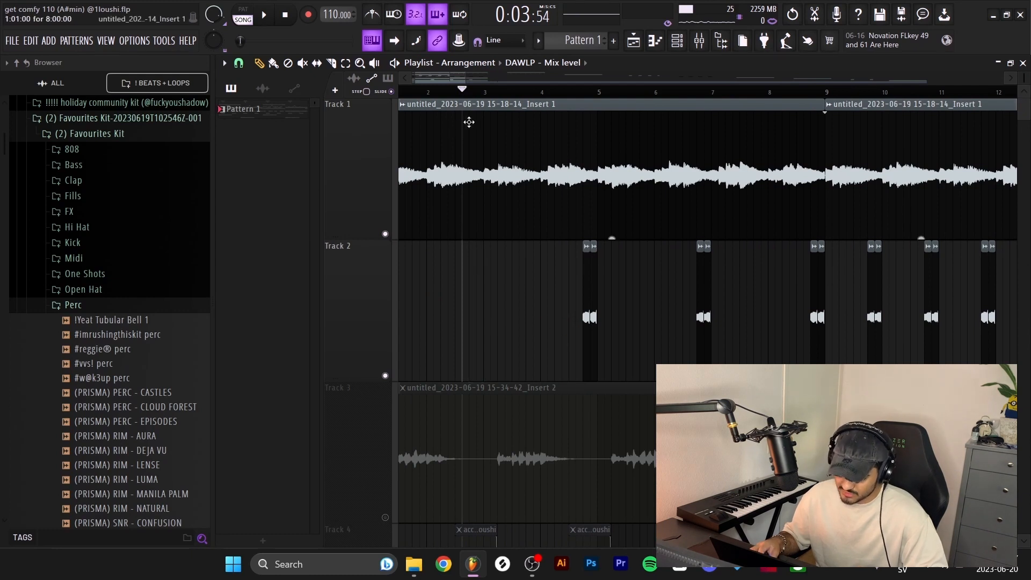
Slice the Track 1 clip at the playhead and at bar 3, and move the short slice to Track 2
{"action": "scroll", "coordinate": [537, 172], "scroll_direction": "up", "scroll_amount": 3}
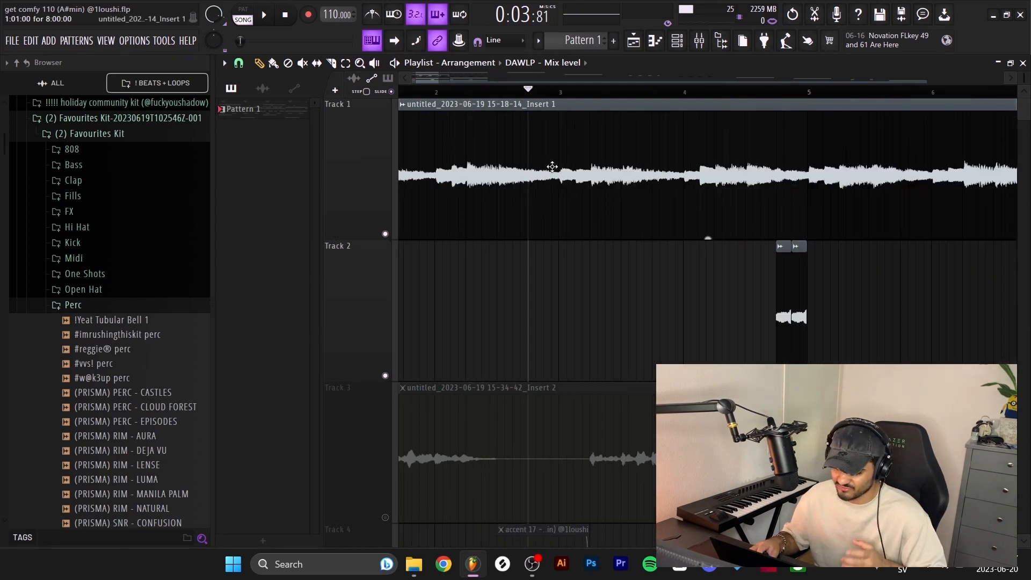
{"action": "left_click", "coordinate": [529, 188]}
{"action": "left_click", "coordinate": [557, 192]}
{"action": "left_click", "coordinate": [553, 207], "text": "ctrl"}
{"action": "key", "text": "b"}
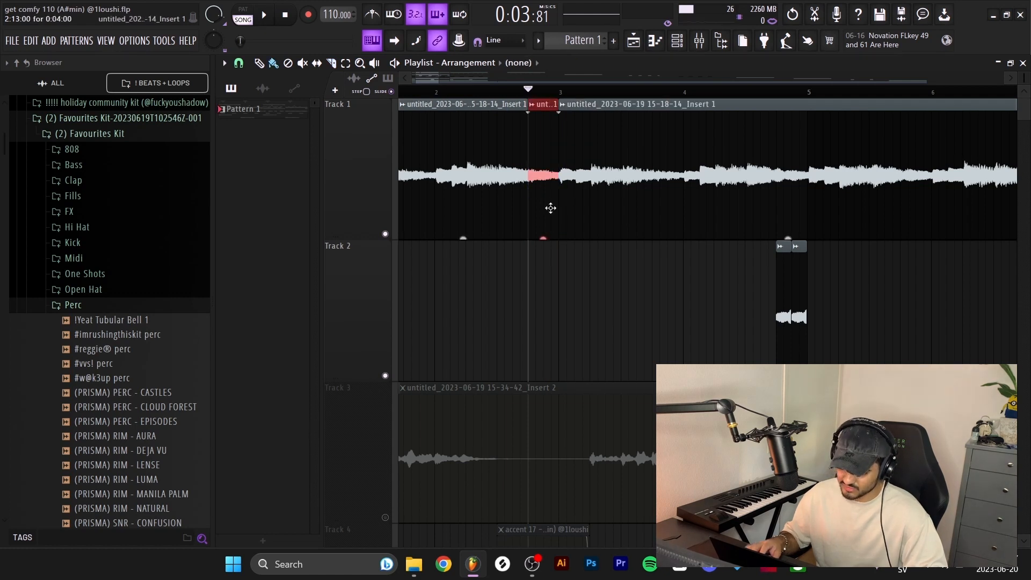
{"action": "key", "text": "shift+Down"}
{"action": "key", "text": "p"}
Deselect the slice and extend the first Track 1 clip to bar 3 to close the gap
{"action": "key", "text": "ctrl+d"}
{"action": "left_click_drag", "start_coordinate": [527, 106], "coordinate": [559, 107]}
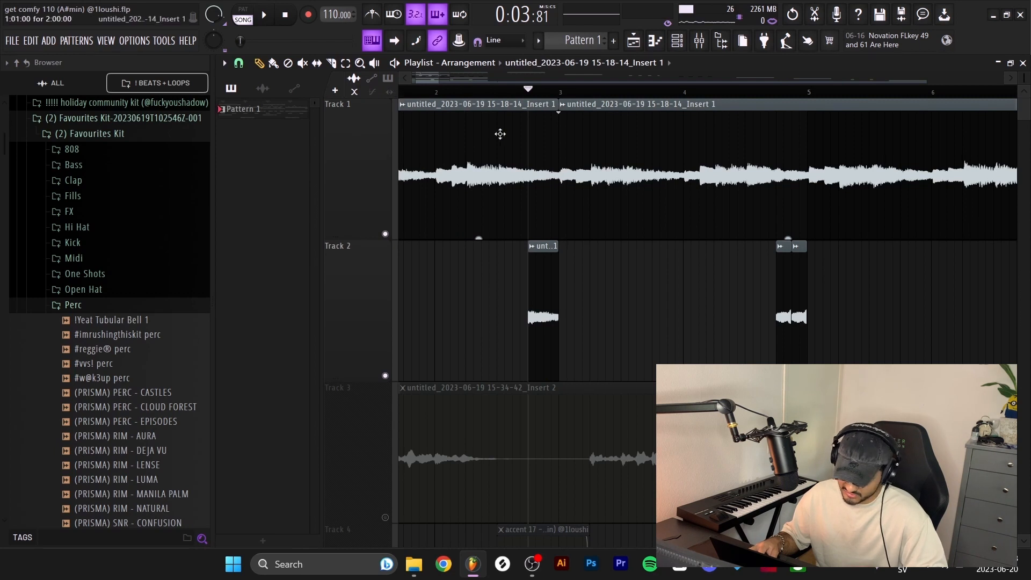
{"action": "mouse_move", "coordinate": [555, 106]}
{"action": "left_mouse_down"}
{"action": "mouse_move", "coordinate": [501, 105]}
{"action": "mouse_move", "coordinate": [689, 105]}
{"action": "mouse_move", "coordinate": [559, 102]}
{"action": "left_mouse_up"}
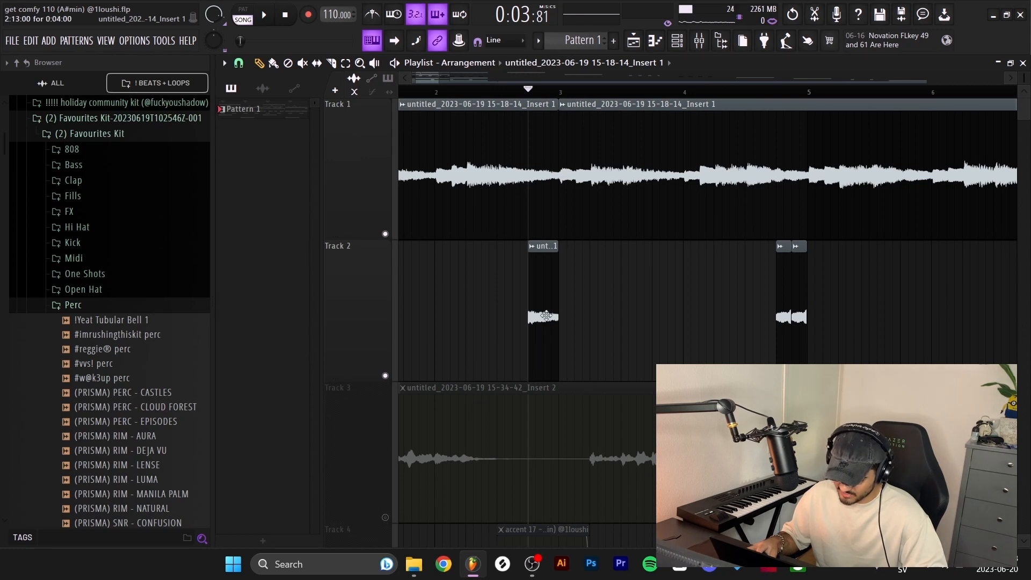
Toggle the mute and solo states of Tracks 1 and 2, leaving both tracks active
{"action": "left_click", "coordinate": [386, 375]}
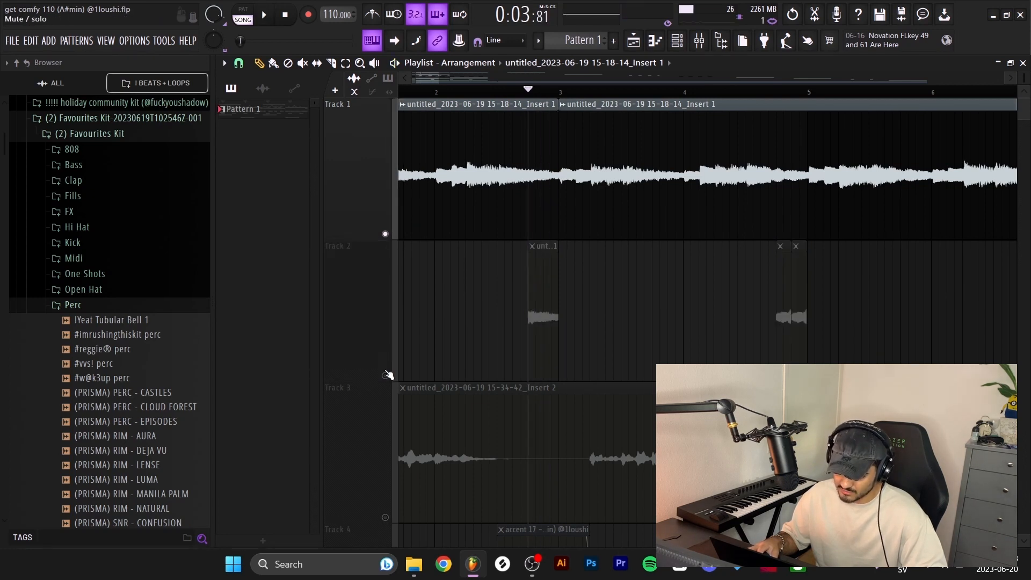
{"action": "right_click", "coordinate": [386, 375]}
{"action": "left_click", "coordinate": [385, 234]}
View the channel settings of the short slice on Track 2 and close them
{"action": "left_click", "coordinate": [533, 247]}
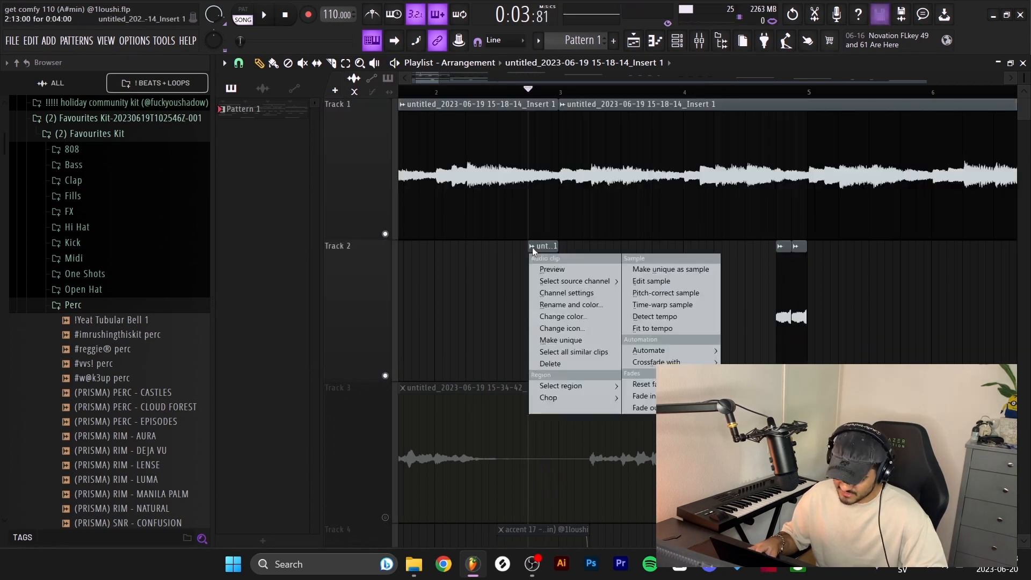
{"action": "left_click", "coordinate": [567, 293]}
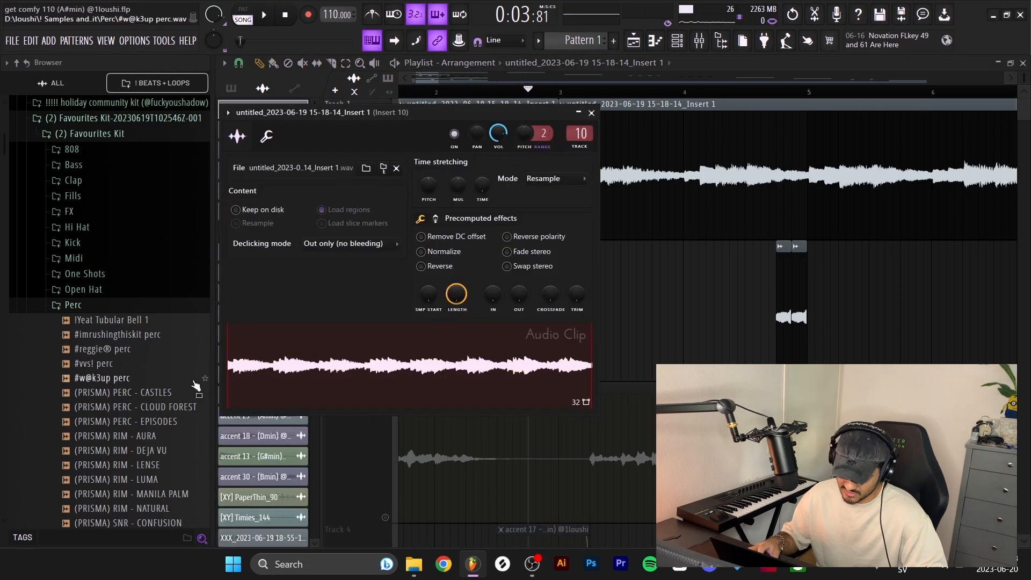
{"action": "key", "text": "Escape"}
{"action": "left_click", "coordinate": [532, 247]}
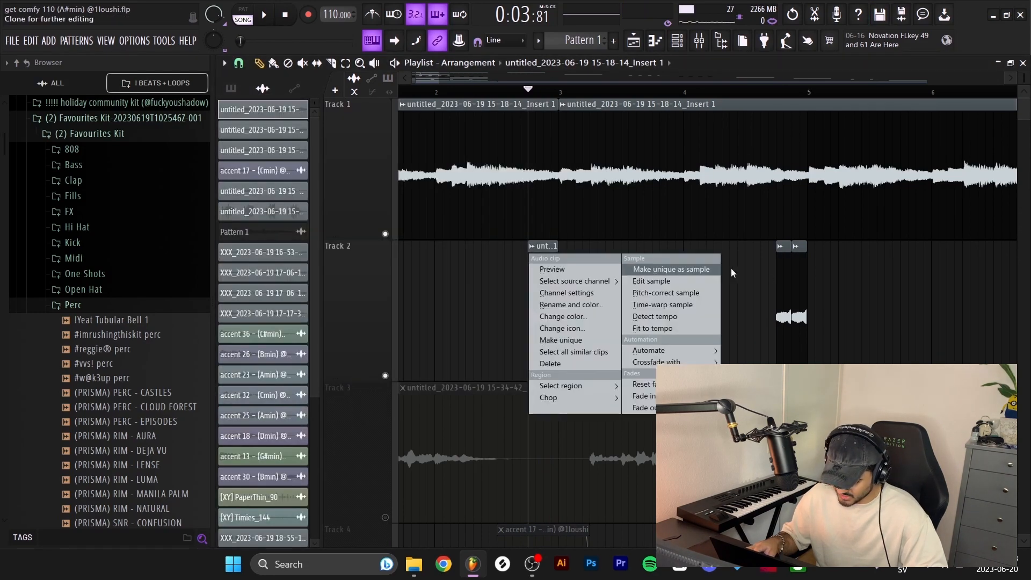
{"action": "left_click", "coordinate": [690, 269]}
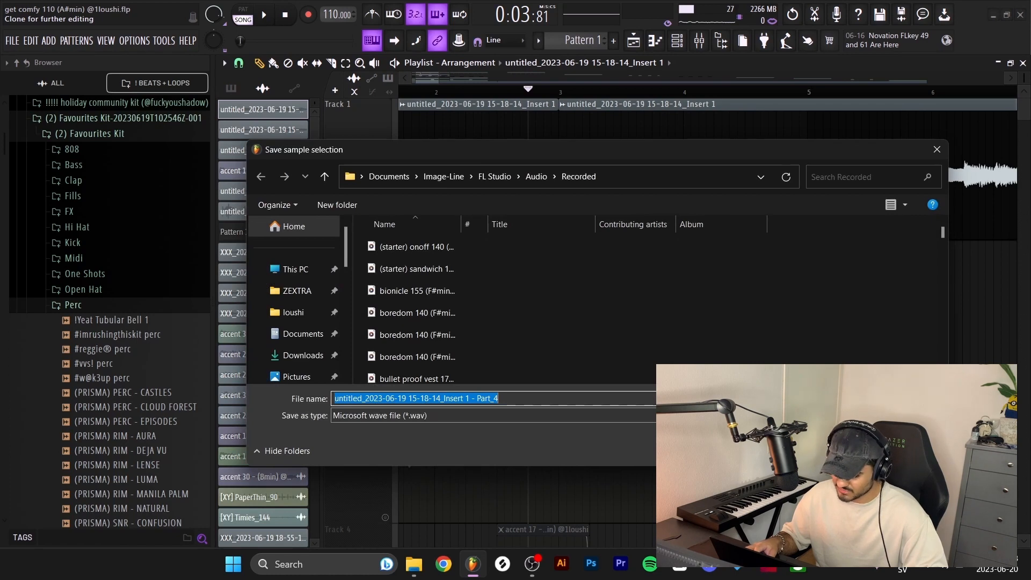
{"action": "key", "text": "Return"}
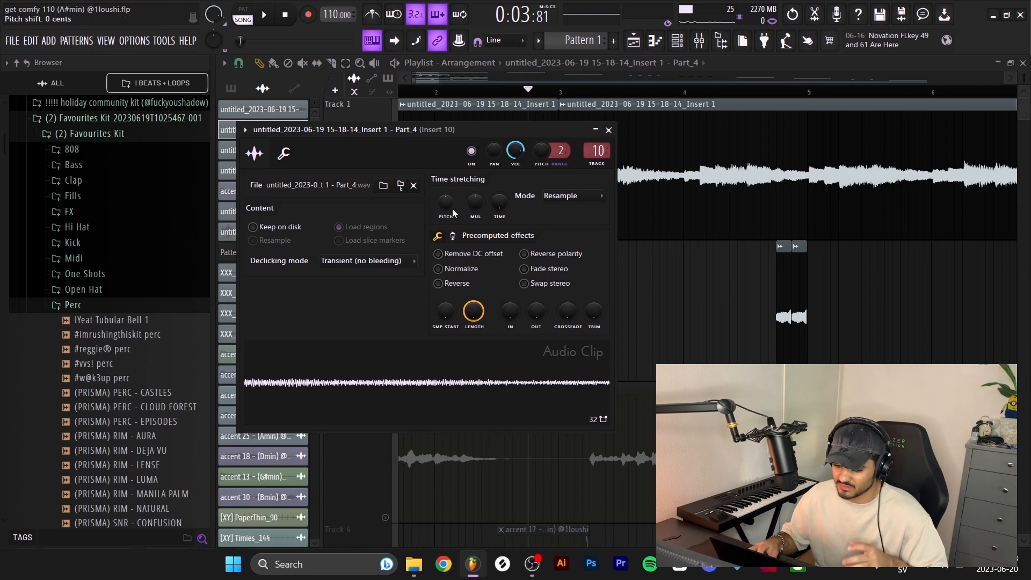
Raise the time-stretching pitch of the Part_4 sample, reverse it and close its channel settings
{"action": "left_click_drag", "start_coordinate": [446, 203], "coordinate": [445, 203]}
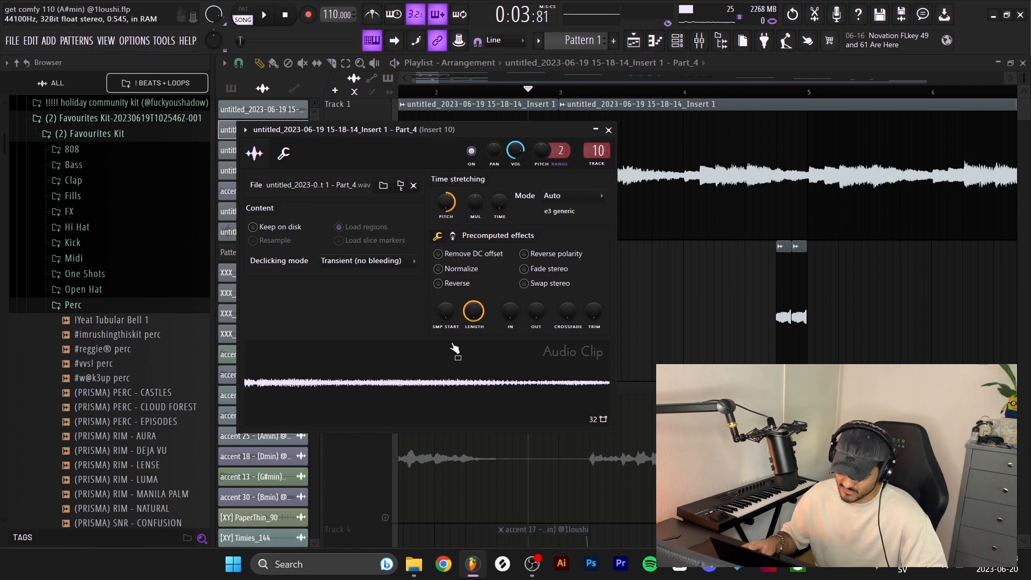
{"action": "left_click", "coordinate": [439, 283]}
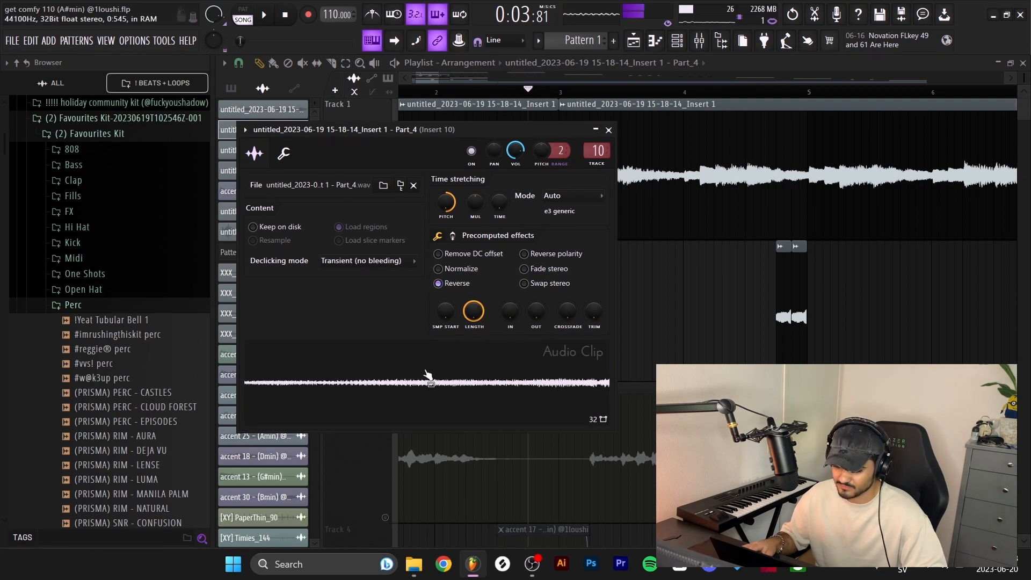
{"action": "left_click", "coordinate": [609, 130]}
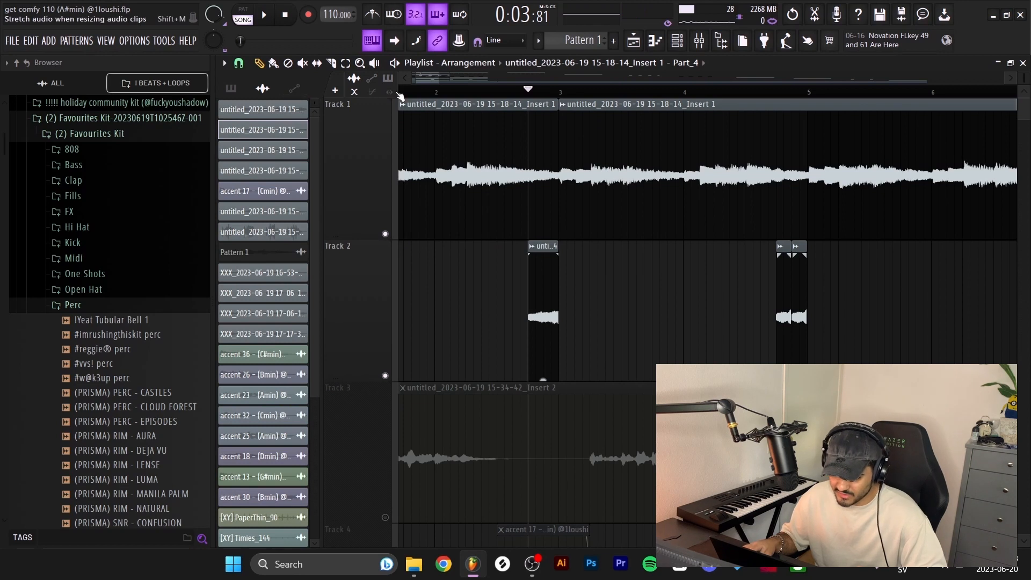
Shorten the reversed Track 2 slice to half its length and place a copy directly after it, ending at bar 3
{"action": "scroll", "coordinate": [537, 250], "scroll_direction": "up", "scroll_amount": 3}
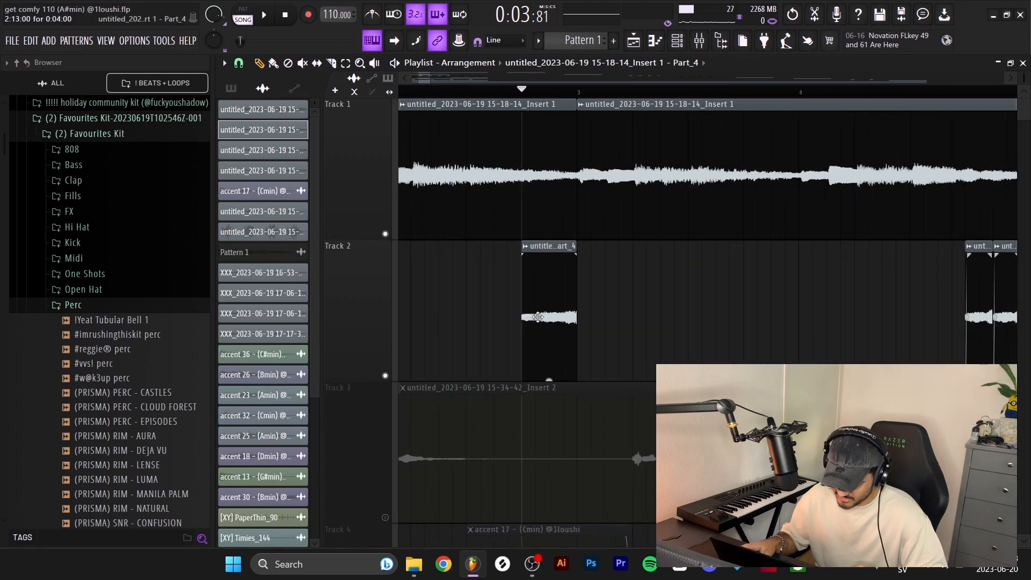
{"action": "left_click_drag", "start_coordinate": [603, 250], "coordinate": [554, 250]}
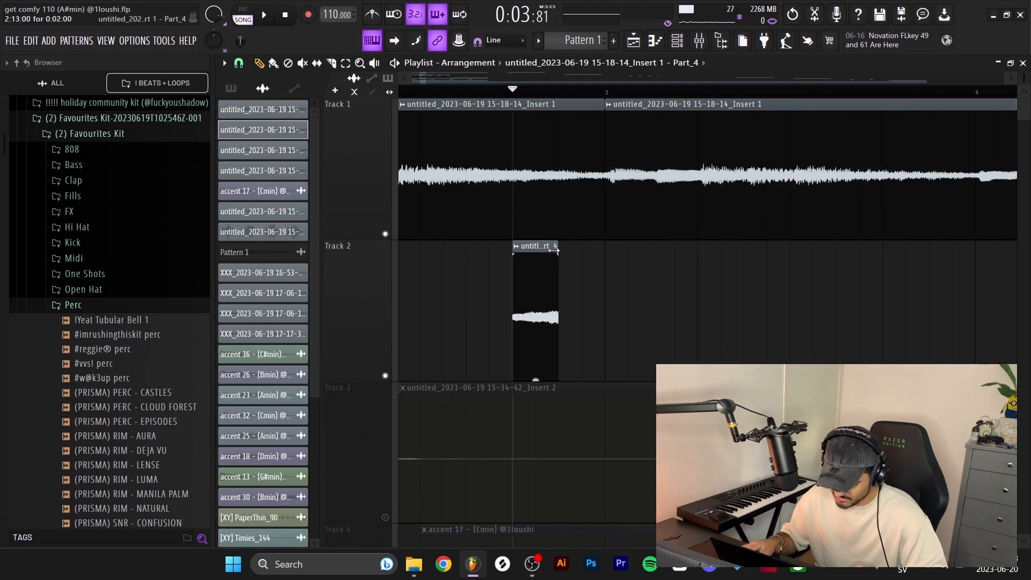
{"action": "left_click", "coordinate": [600, 313]}
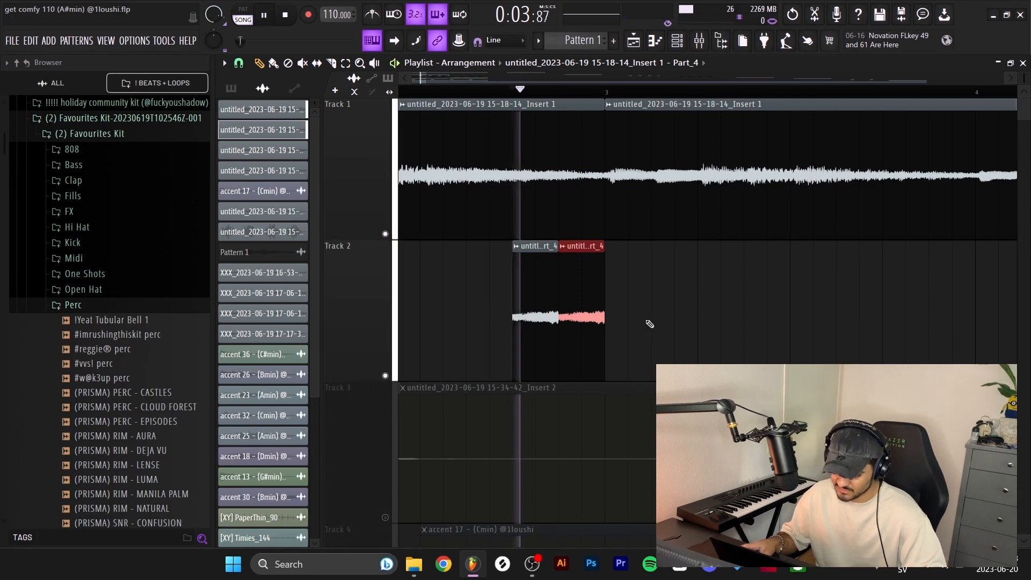
{"action": "left_click", "coordinate": [385, 315]}
{"action": "scroll", "coordinate": [569, 255], "scroll_direction": "up", "scroll_amount": 3}
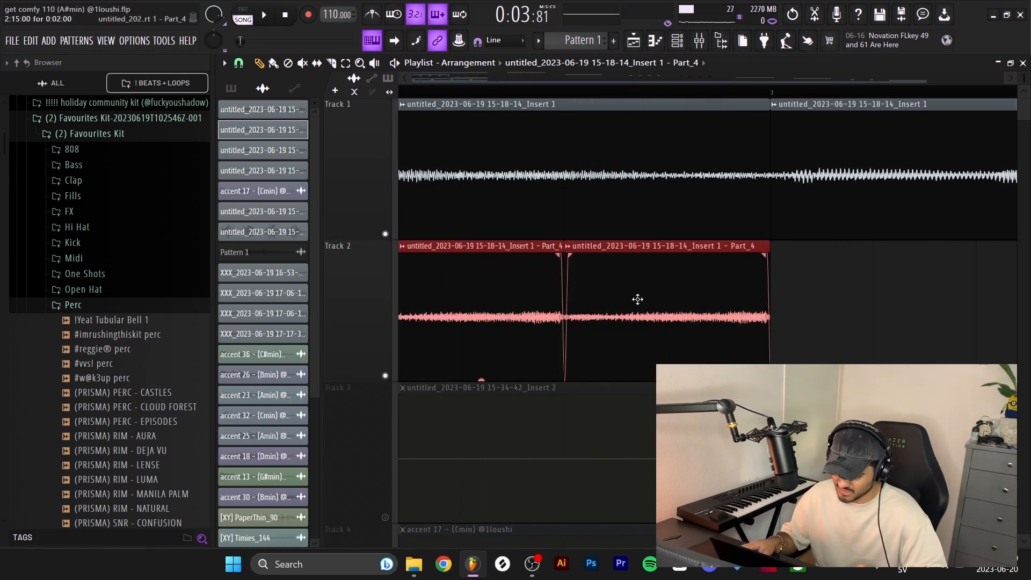
Play the arrangement around the two reversed slices before bar 3 and stop playback
{"action": "scroll", "coordinate": [522, 296], "scroll_direction": "down", "scroll_amount": 4}
{"action": "key", "text": "space"}
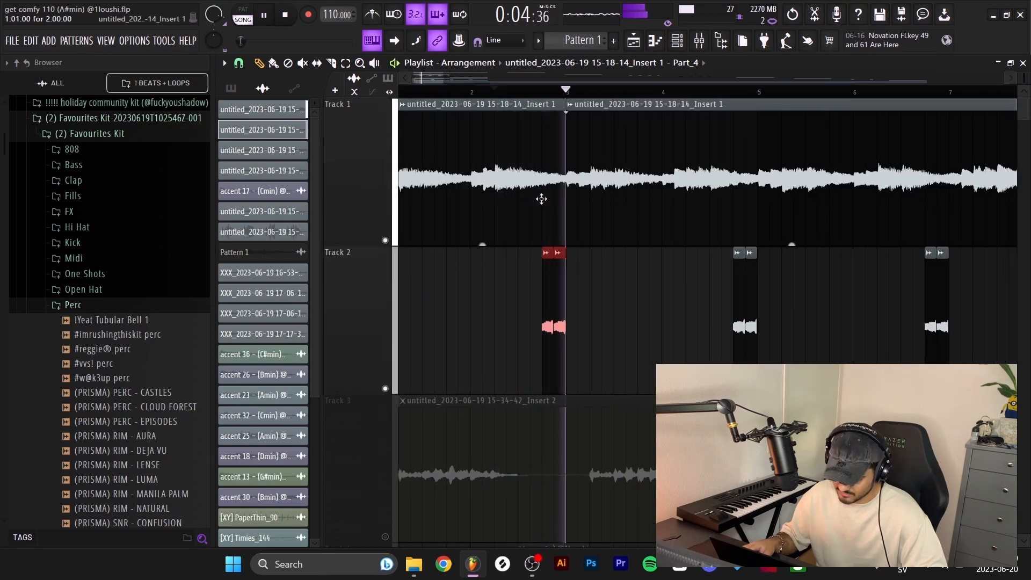
{"action": "key", "text": "space"}
{"action": "scroll", "coordinate": [553, 263], "scroll_direction": "up", "scroll_amount": 5}
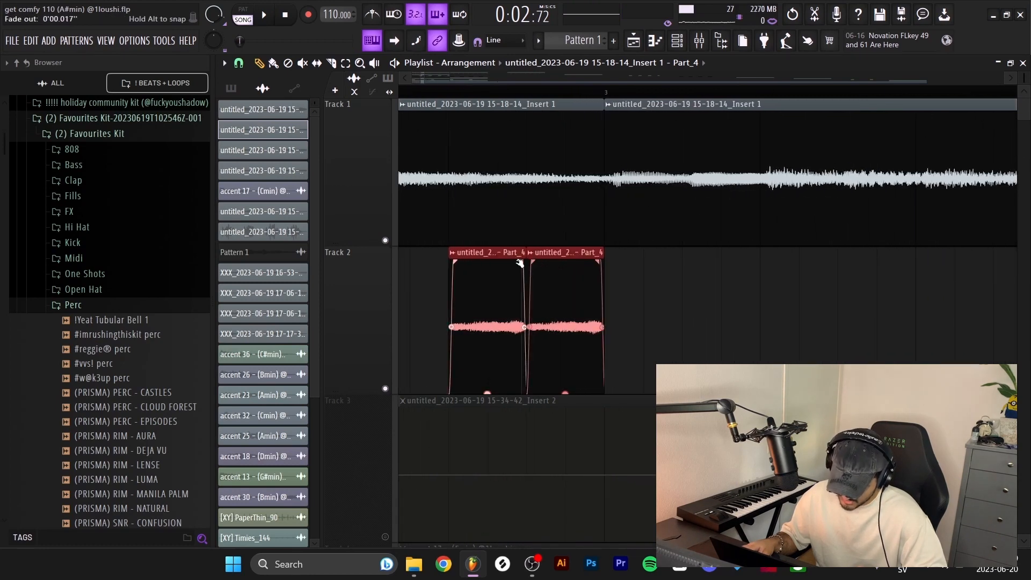
Select the Track 2 slices from bar 2 to bar 12 to review how they repeat
{"action": "scroll", "coordinate": [524, 306], "scroll_direction": "down", "scroll_amount": 6}
{"action": "left_click_drag", "start_coordinate": [428, 157], "coordinate": [885, 159]}
{"action": "scroll", "coordinate": [827, 159], "scroll_direction": "right", "scroll_amount": 6}
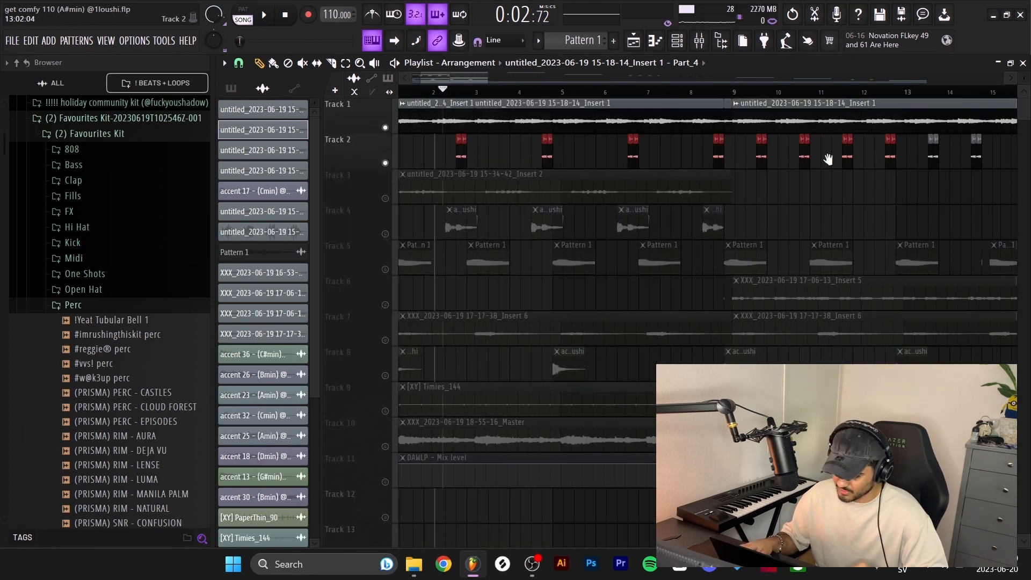
{"action": "scroll", "coordinate": [759, 166], "scroll_direction": "left", "scroll_amount": 6}
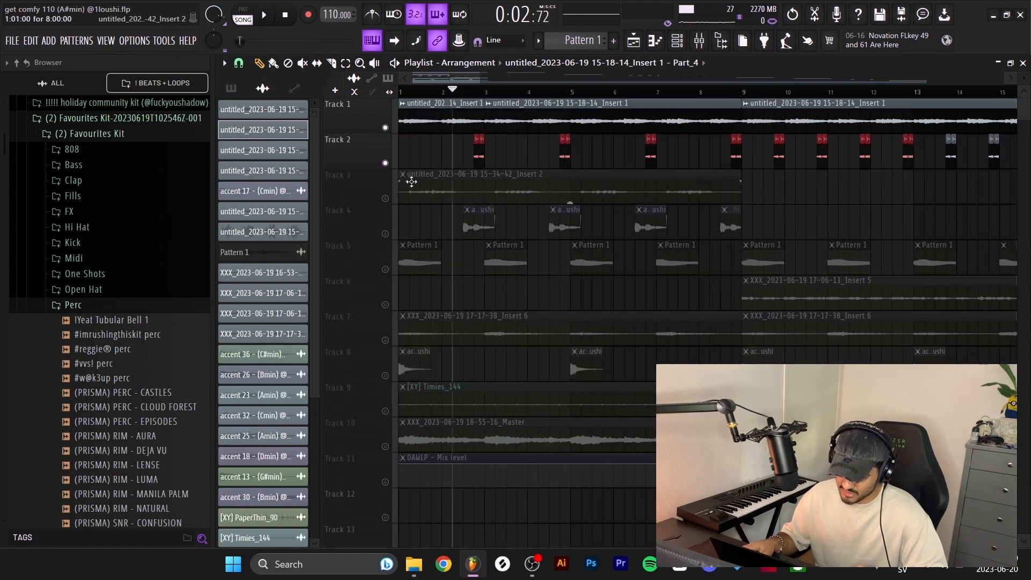
Solo and play Track 3, then view the natural fluctuation preset in Cradle The Prince and close the plugin
{"action": "left_click", "coordinate": [470, 171]}
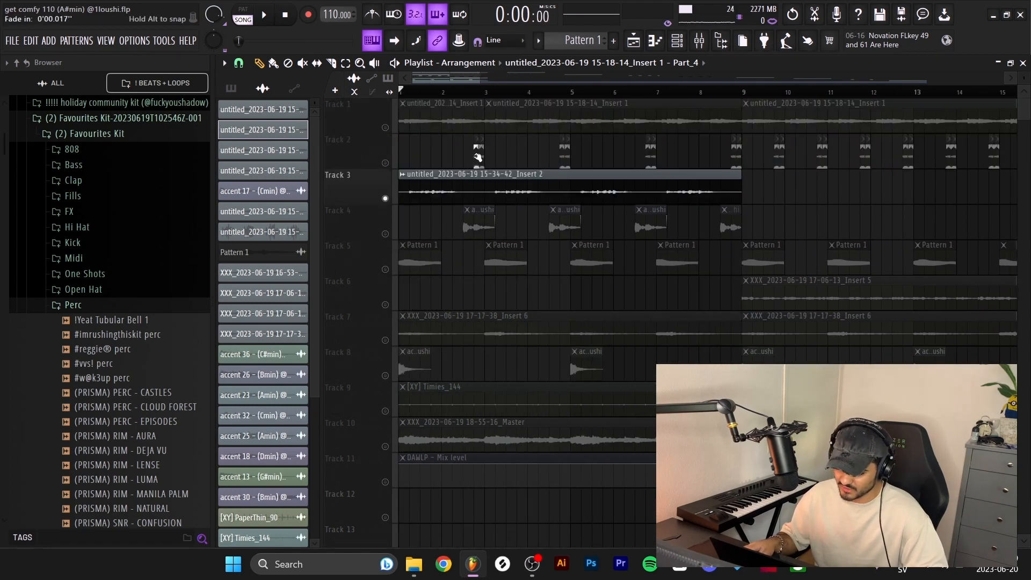
{"action": "key", "text": "space"}
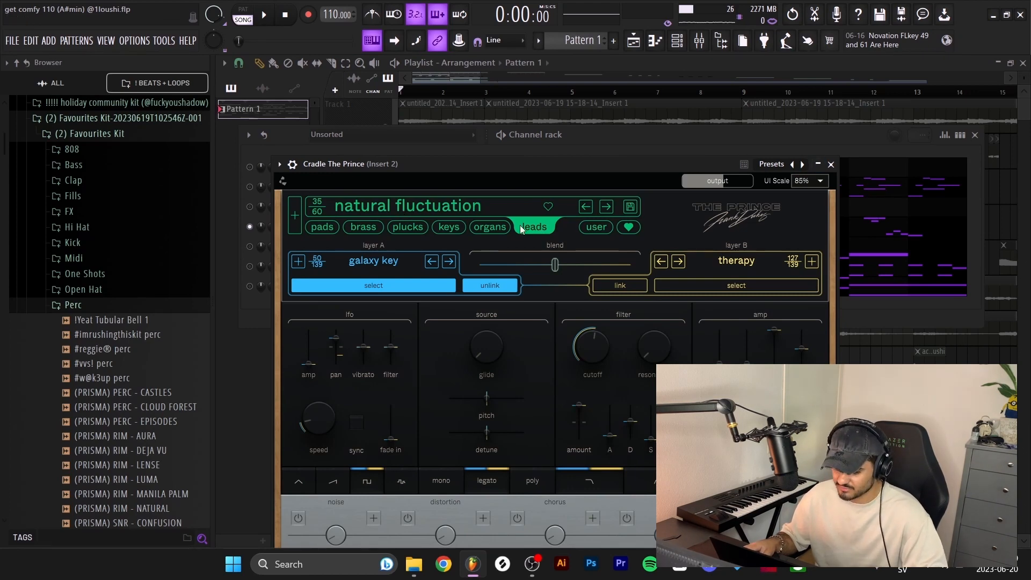
{"action": "left_click", "coordinate": [830, 164]}
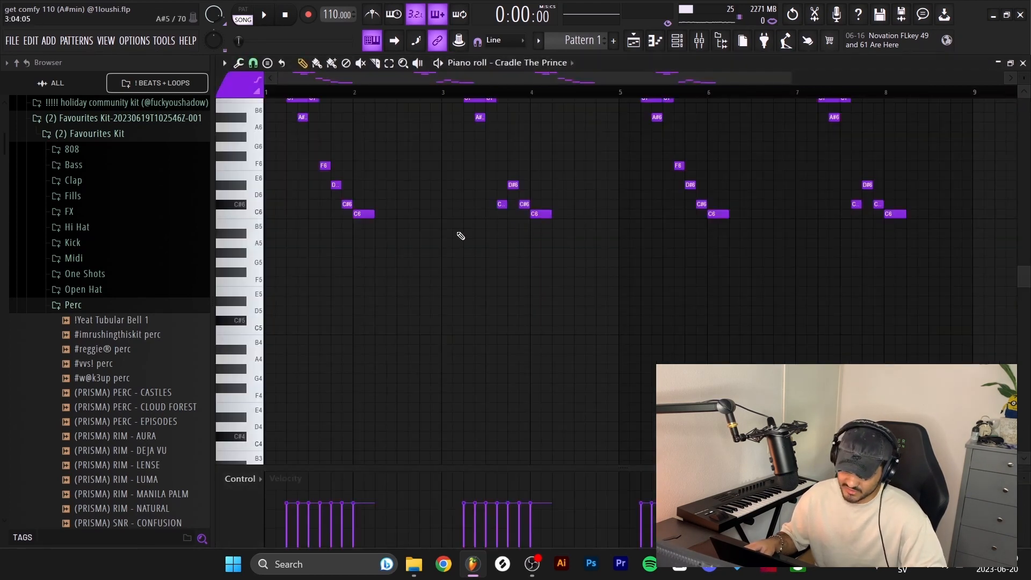
Play the Cradle The Prince melody in the piano roll and compare its first two phrases by selecting their notes
{"action": "scroll", "coordinate": [449, 236], "scroll_direction": "up", "scroll_amount": 5}
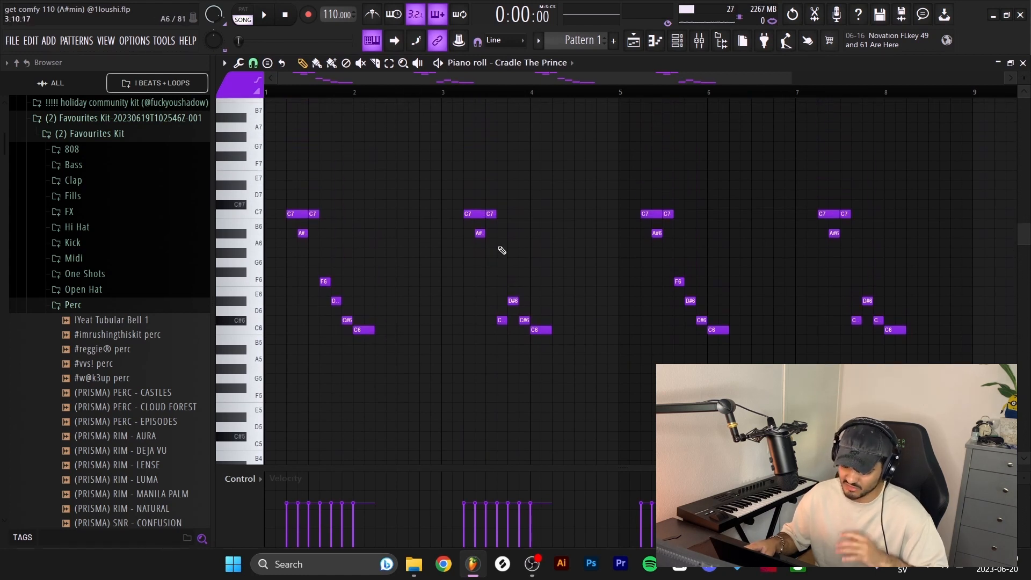
{"action": "key", "text": "space"}
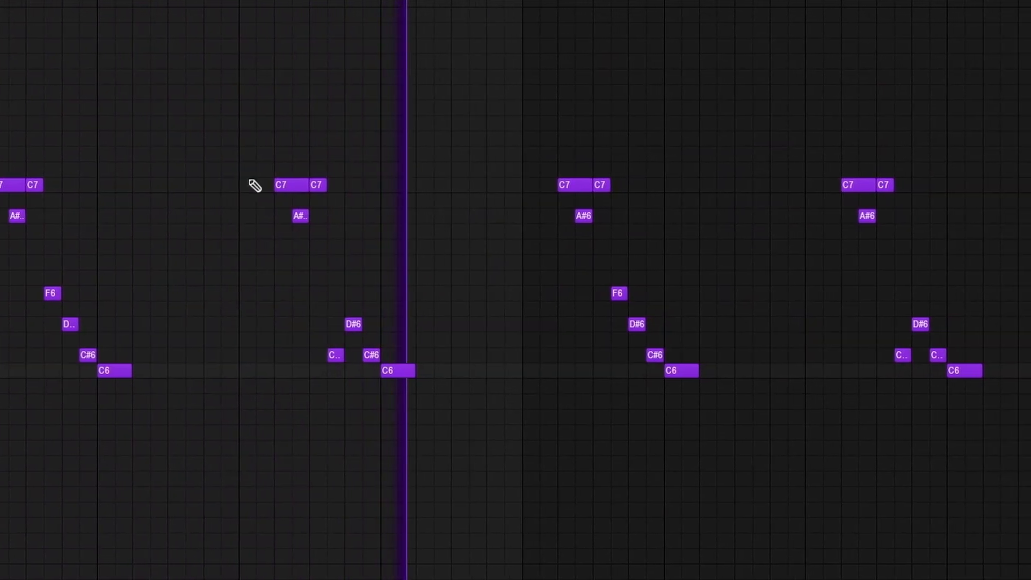
{"action": "key", "text": "space"}
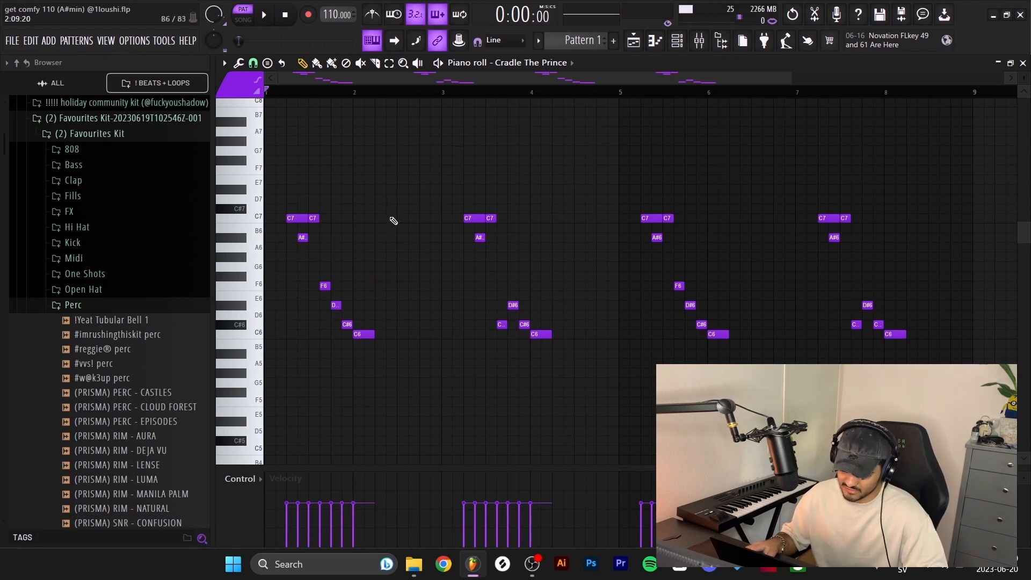
{"action": "left_click_drag", "start_coordinate": [279, 210], "coordinate": [361, 350]}
{"action": "left_click_drag", "start_coordinate": [445, 207], "coordinate": [585, 376]}
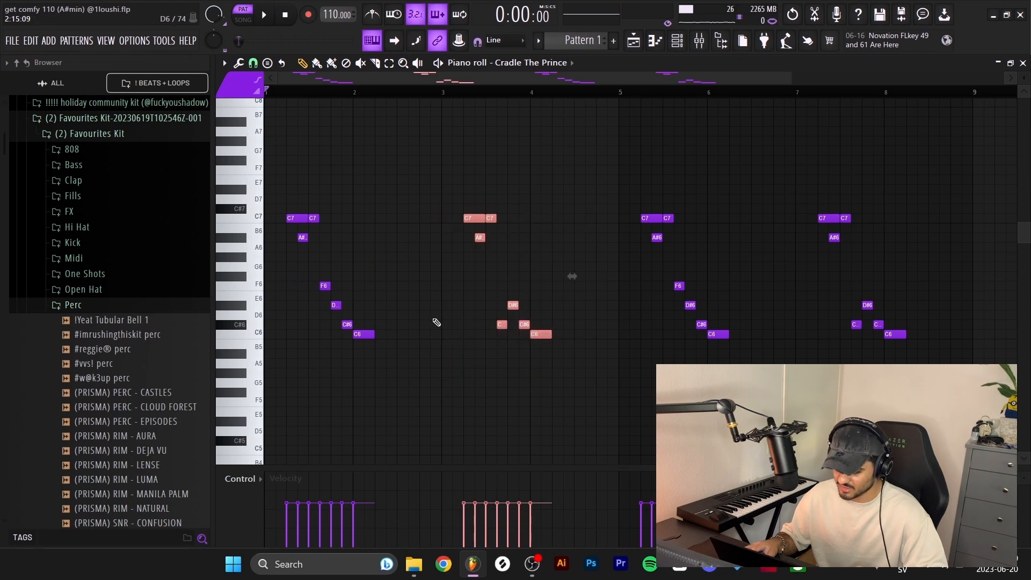
{"action": "left_click", "coordinate": [276, 226], "text": "ctrl"}
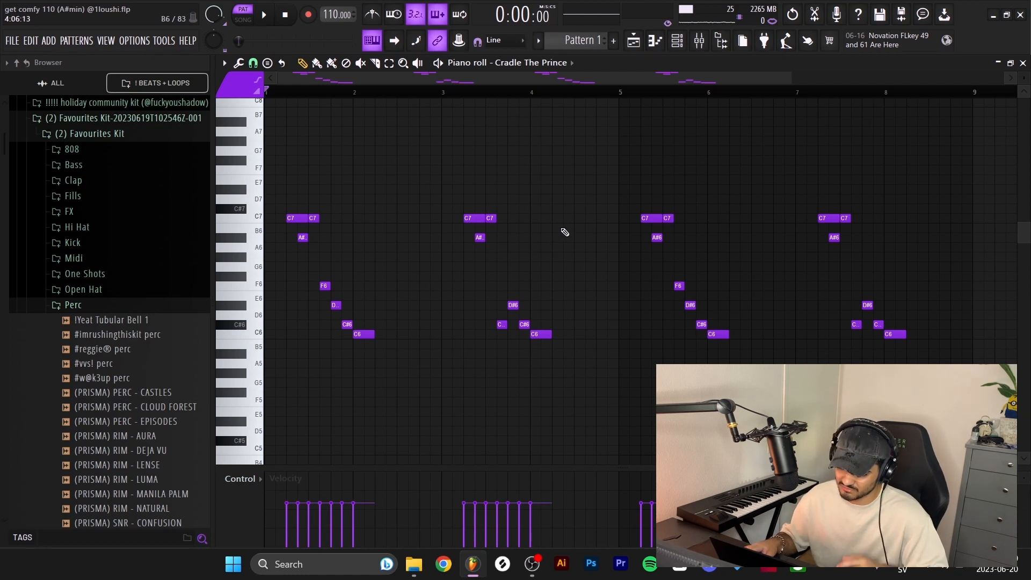
View the Chorus JUN-6 settings on mixer Insert 2 and close the plugin
{"action": "key", "text": "F9"}
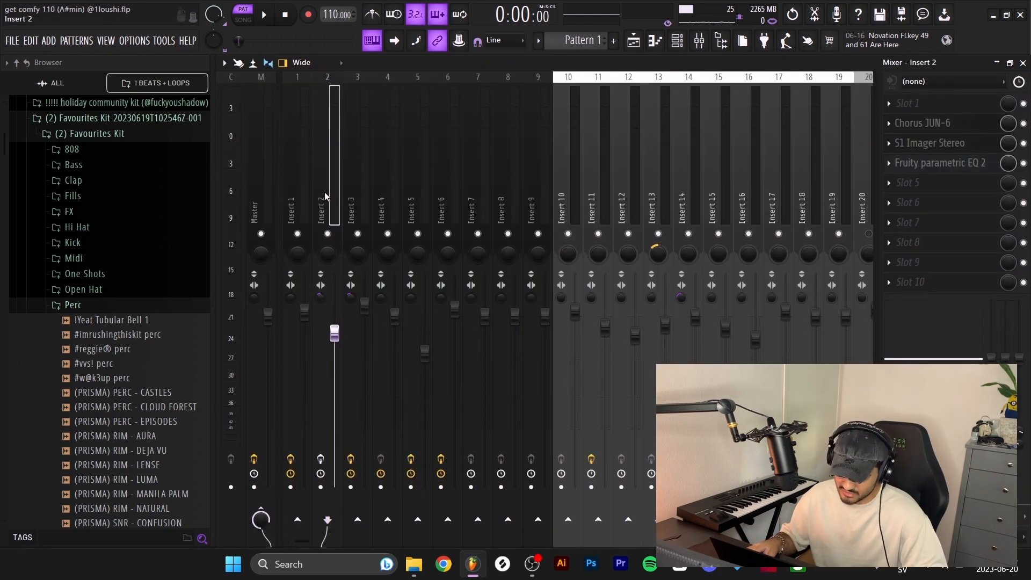
{"action": "left_click", "coordinate": [923, 123]}
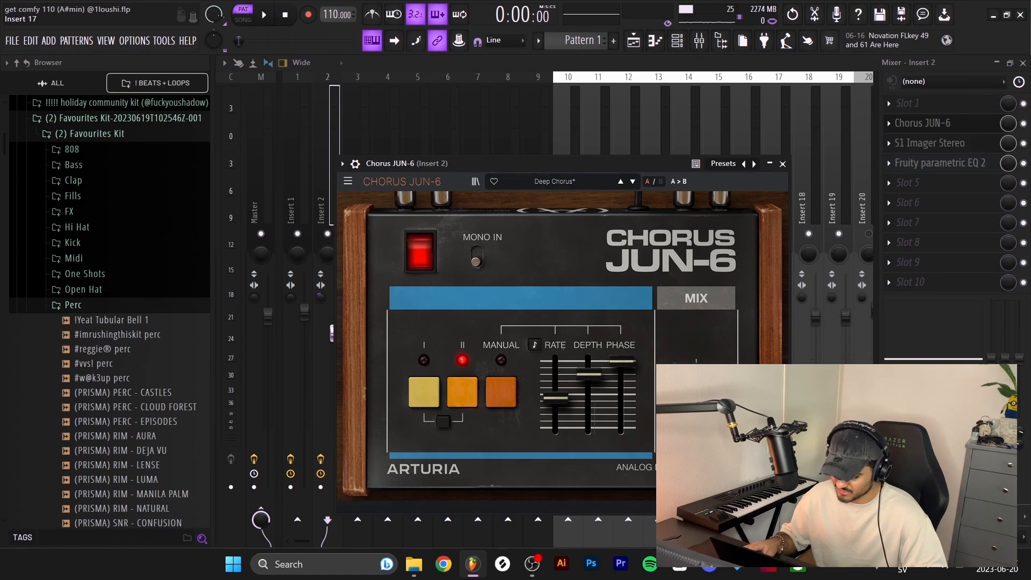
{"action": "left_click", "coordinate": [782, 164]}
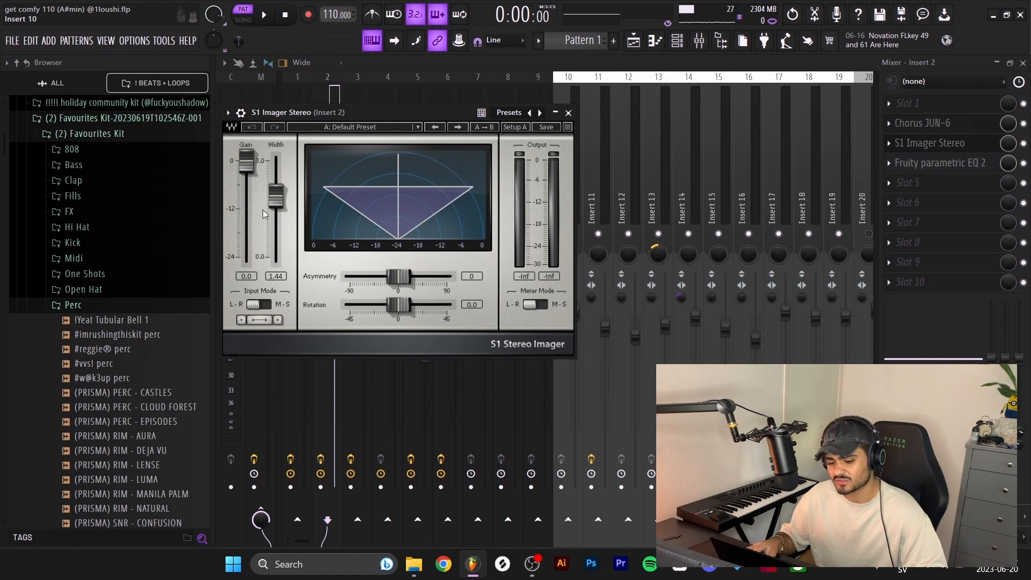
Raise the S1 Imager Stereo width on Insert 2 to about 2.63, play the melody and readjust the width slightly
{"action": "left_click_drag", "start_coordinate": [276, 197], "coordinate": [275, 168]}
{"action": "key", "text": "space"}
{"action": "key", "text": "space"}
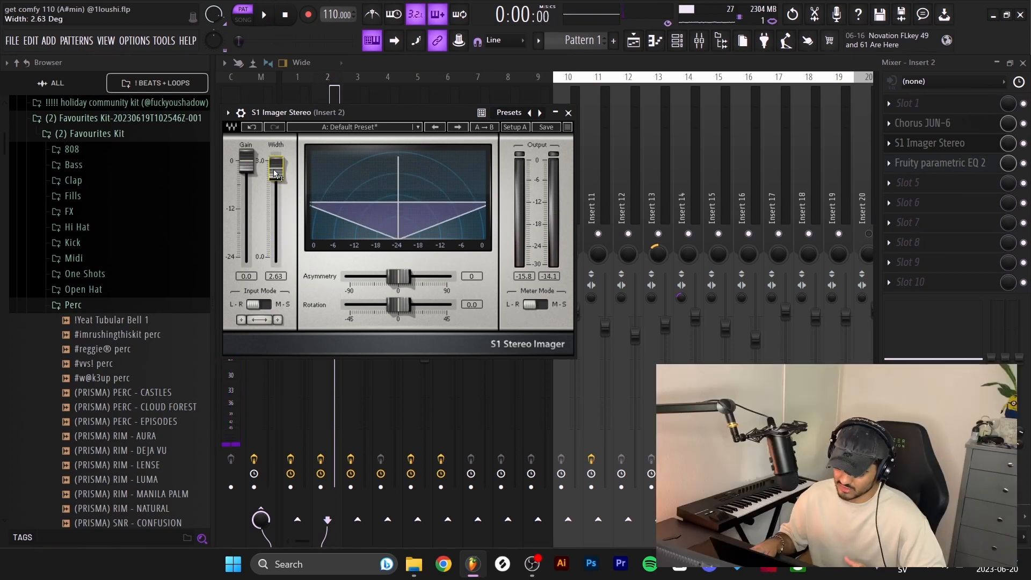
{"action": "mouse_move", "coordinate": [275, 173]}
{"action": "left_mouse_down"}
{"action": "mouse_move", "coordinate": [276, 198]}
{"action": "mouse_move", "coordinate": [275, 175]}
{"action": "left_mouse_up"}
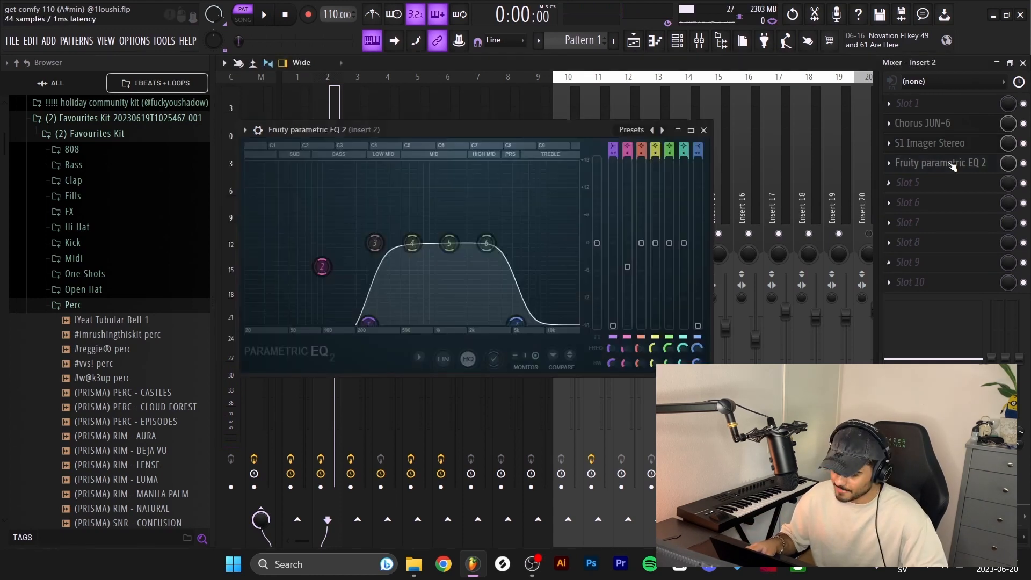
Examine the Fruity parametric EQ 2 curve on Insert 2 during playback, then close the EQ, mixer and channel rack
{"action": "left_click", "coordinate": [939, 163]}
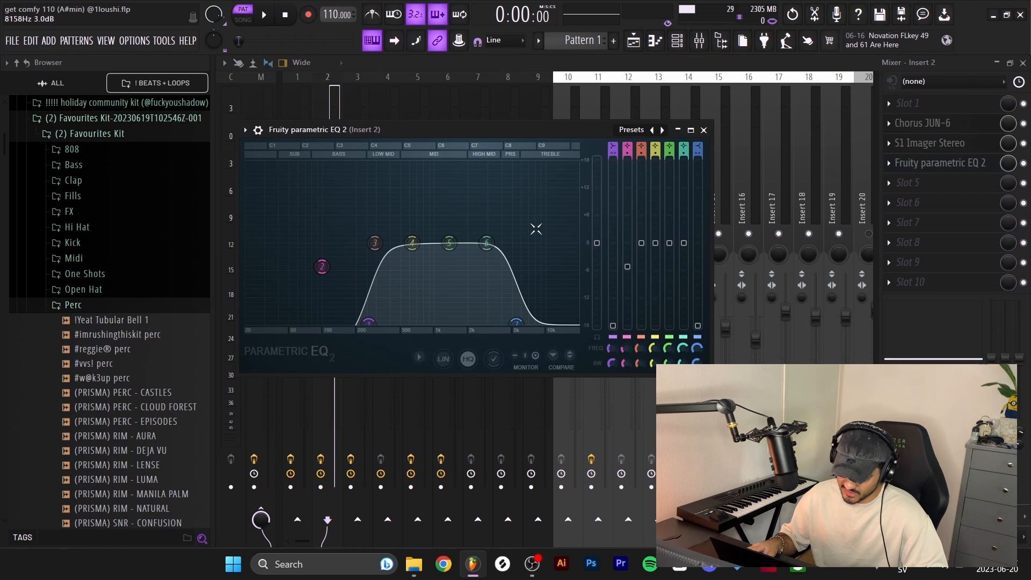
{"action": "key", "text": "space"}
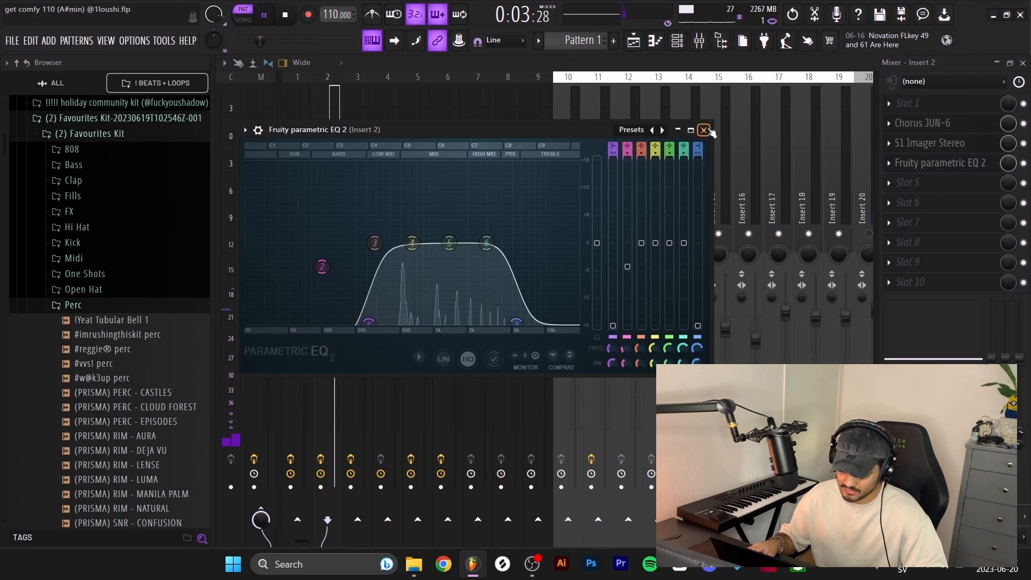
{"action": "key", "text": "space"}
{"action": "left_click", "coordinate": [704, 130]}
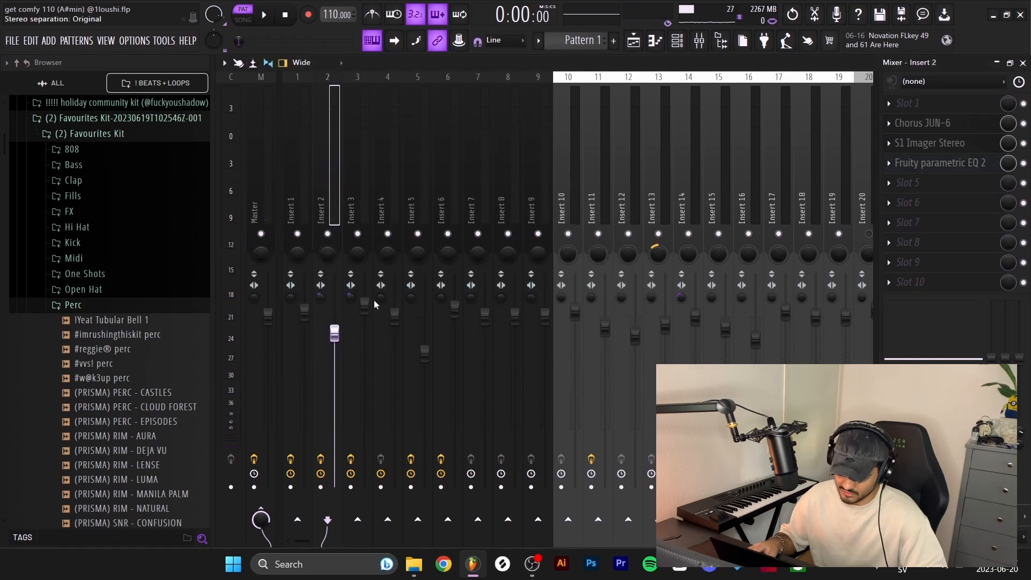
{"action": "left_click", "coordinate": [1024, 63]}
{"action": "key", "text": "Escape"}
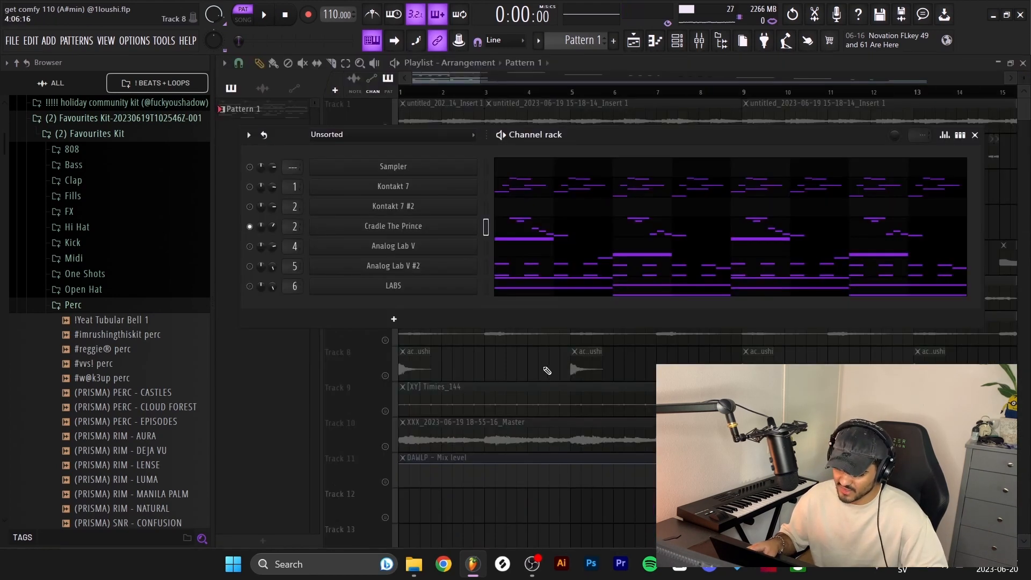
{"action": "key", "text": "Escape"}
View the channel settings of the Track 3 audio clip and close them
{"action": "double_click", "coordinate": [425, 178]}
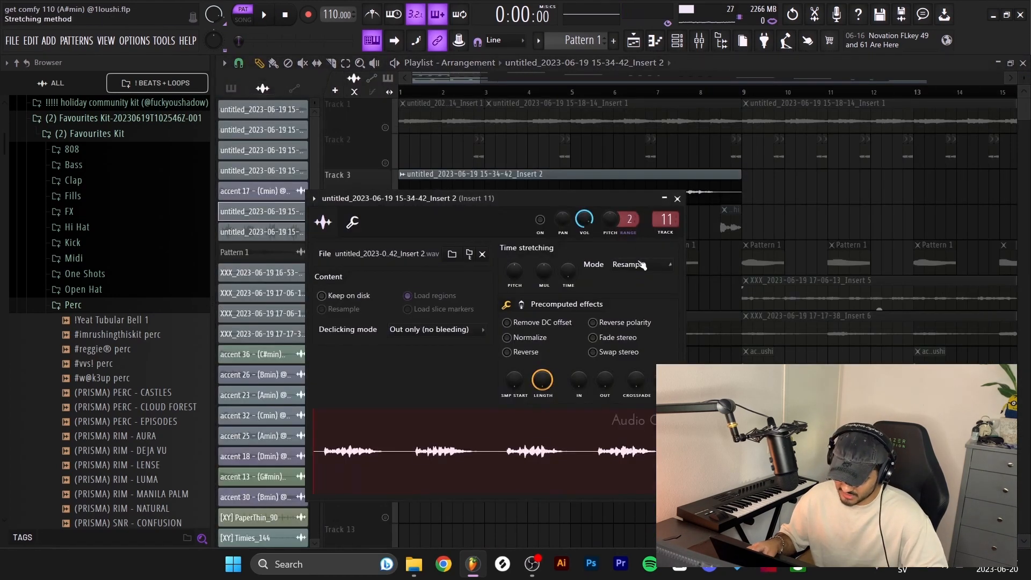
{"action": "right_click", "coordinate": [715, 242]}
{"action": "key", "text": "l"}
Unmute Tracks 1 and 2 and play them together with Track 3
{"action": "left_click_drag", "start_coordinate": [385, 127], "coordinate": [385, 163]}
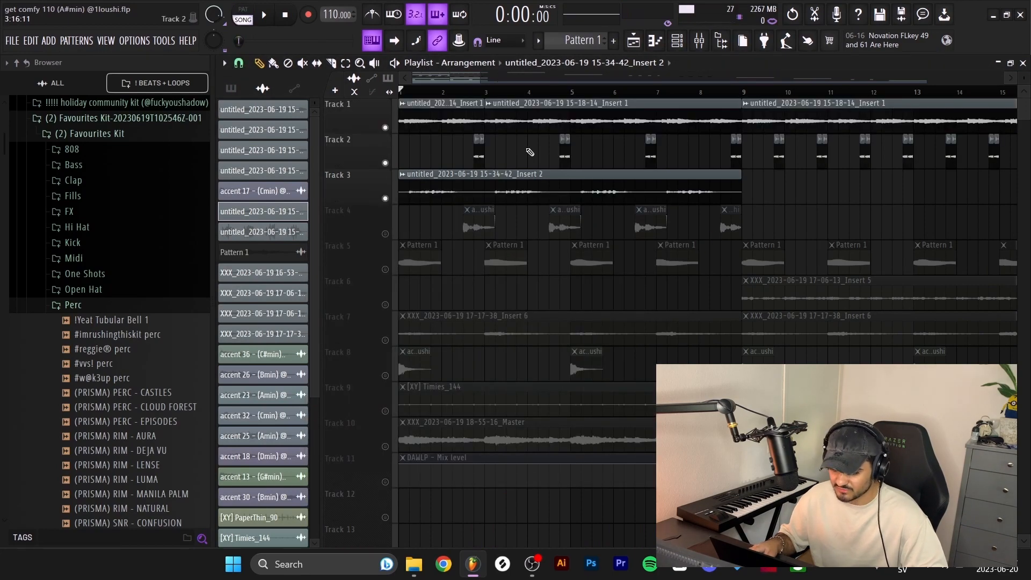
{"action": "key", "text": "space"}
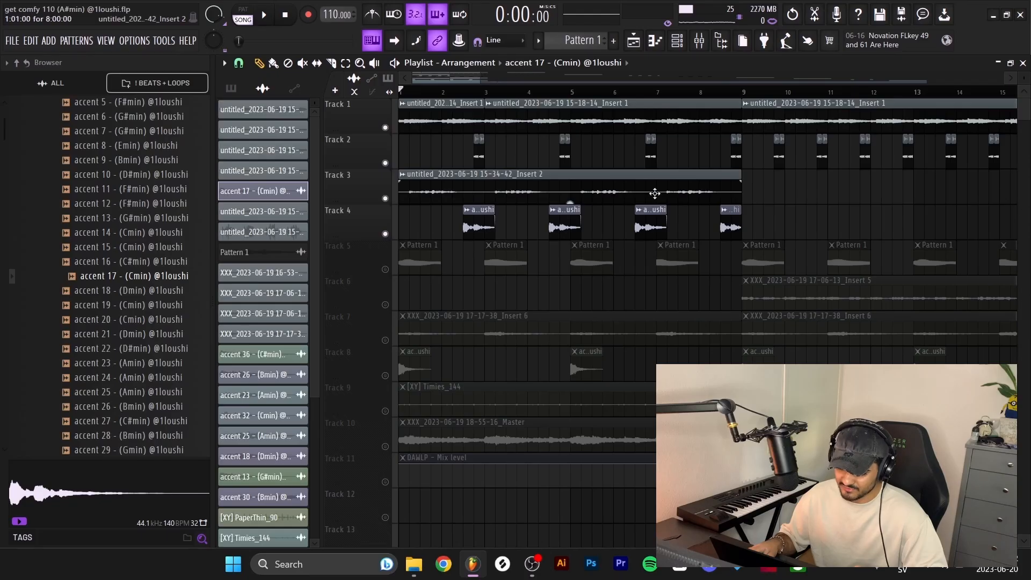
Select the clips on Tracks 1 to 3, then the accent clips on Track 4, and preview the accent 17 - (Cmin) sample
{"action": "left_click_drag", "start_coordinate": [744, 194], "coordinate": [457, 117]}
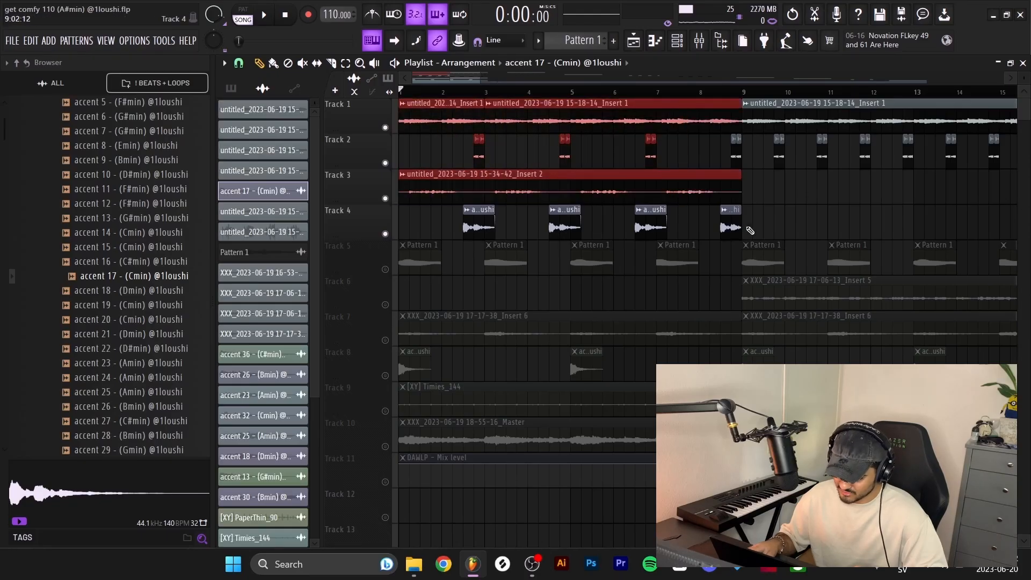
{"action": "left_click_drag", "start_coordinate": [748, 230], "coordinate": [473, 228]}
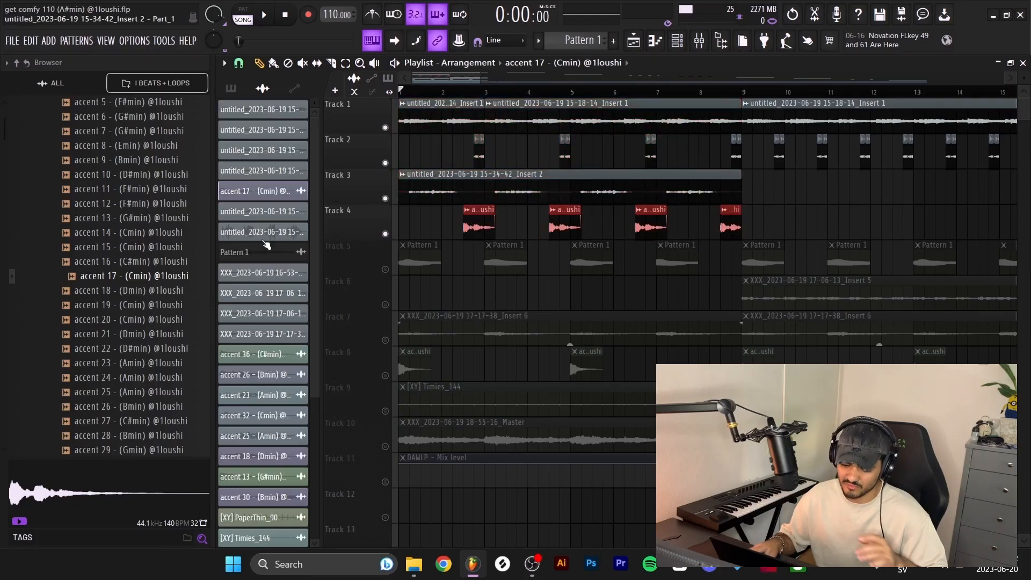
{"action": "left_click", "coordinate": [119, 276]}
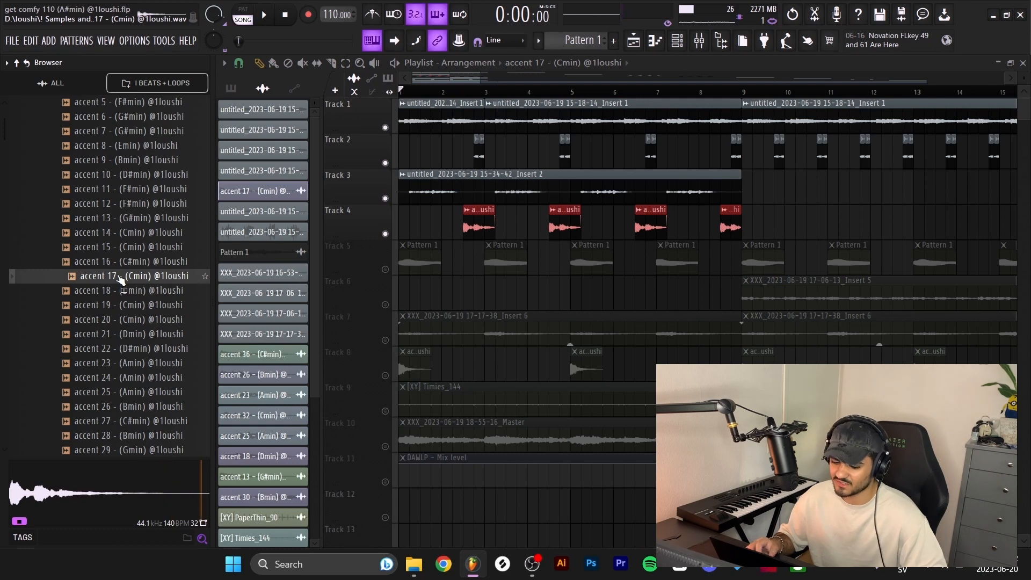
Open the accent 17 clip's channel settings, audition it against the original browser sample, and close the settings
{"action": "double_click", "coordinate": [479, 228]}
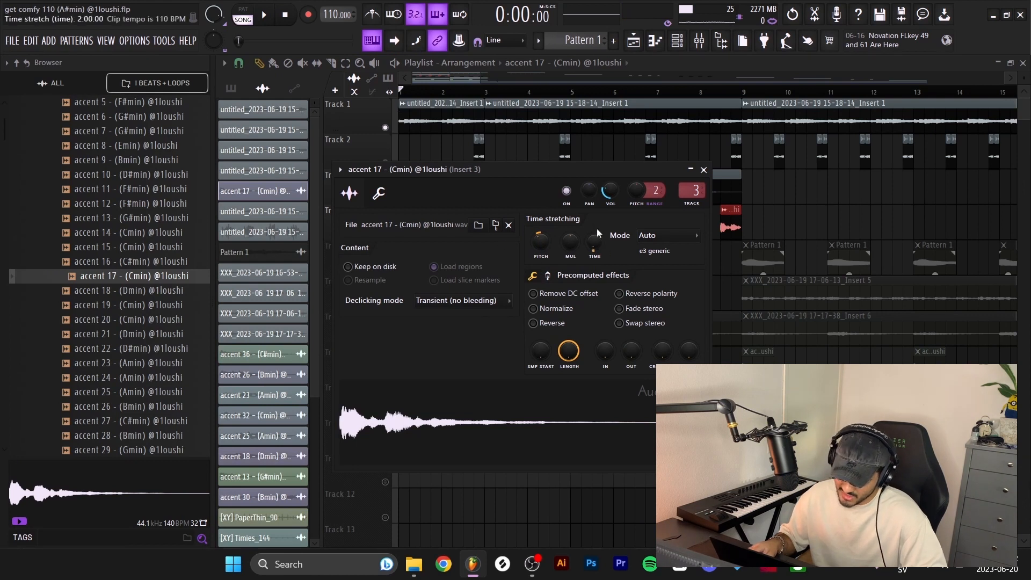
{"action": "left_click", "coordinate": [393, 437]}
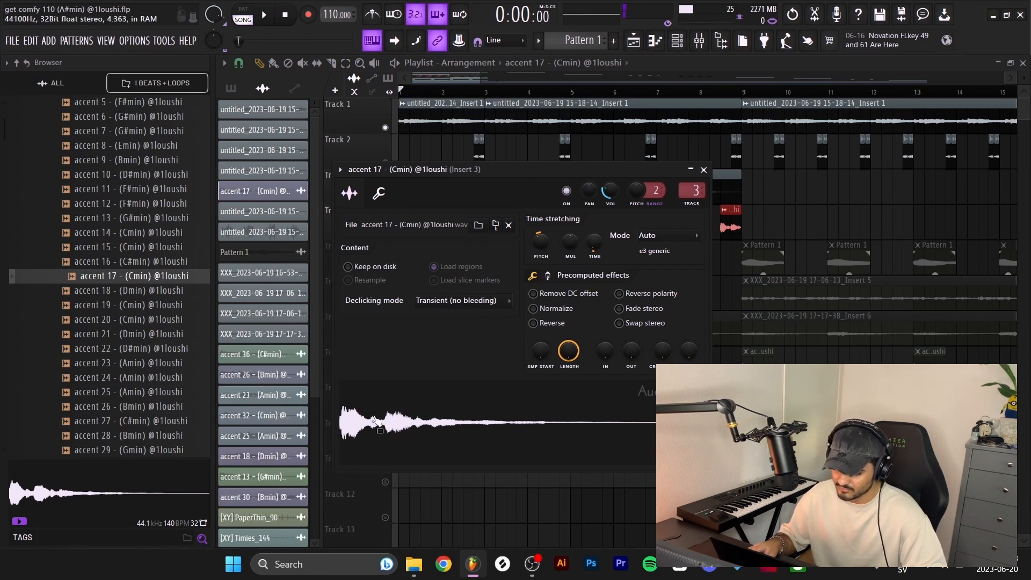
{"action": "left_click", "coordinate": [101, 283]}
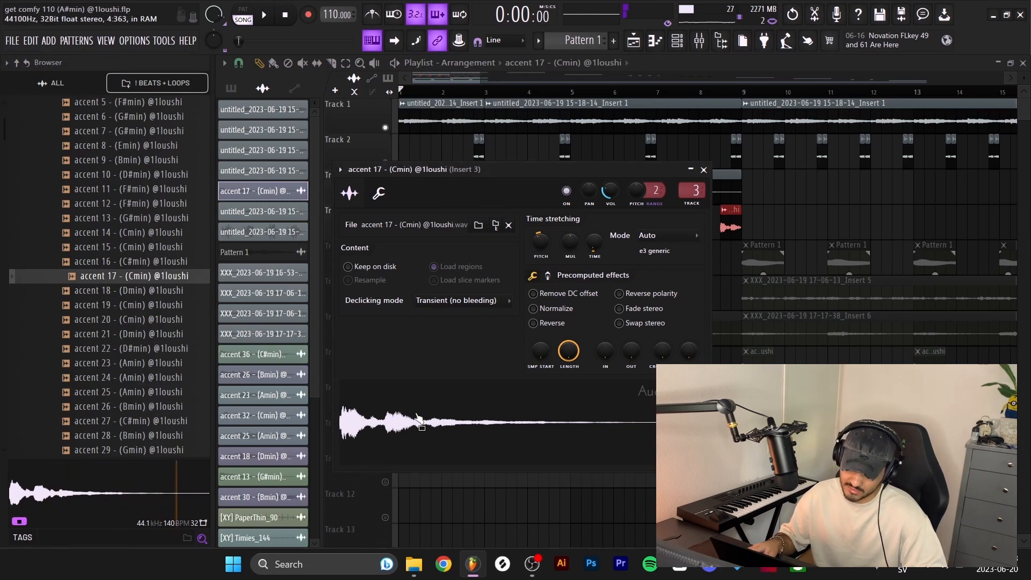
{"action": "left_click", "coordinate": [703, 170]}
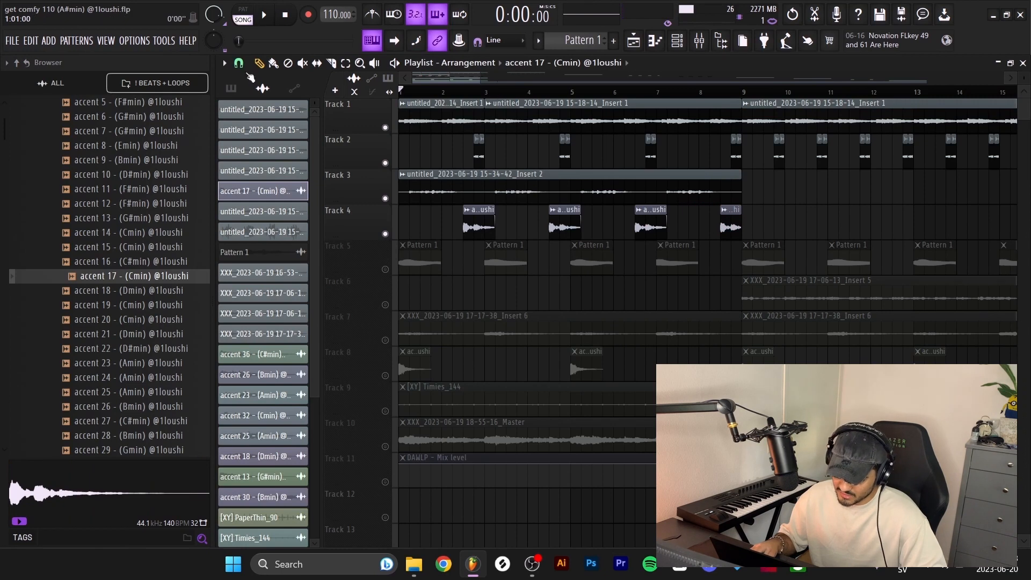
Play Tracks 1 to 4 together to hear the accent clips with the melody layers
{"action": "left_click_drag", "start_coordinate": [525, 229], "coordinate": [439, 224]}
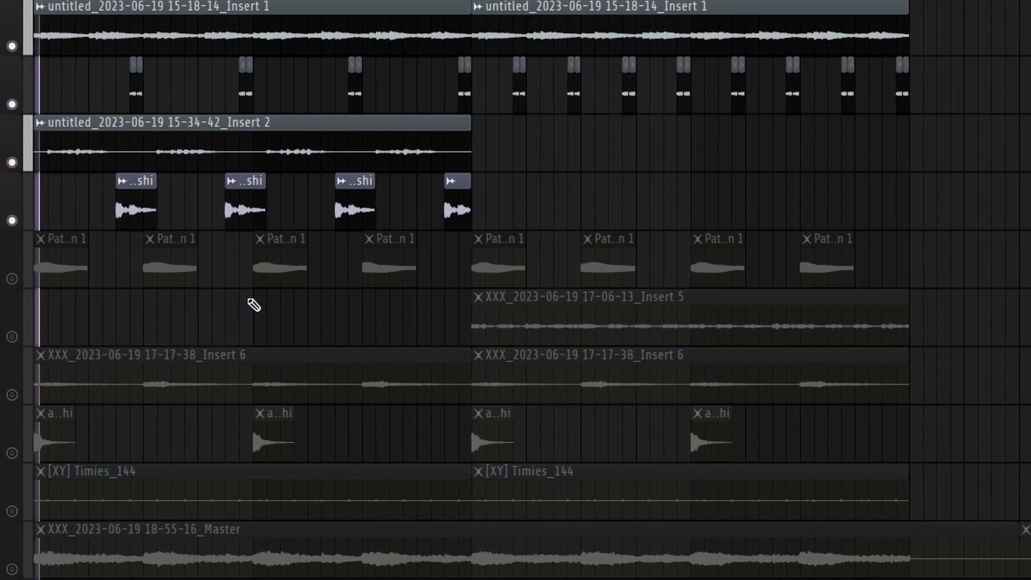
{"action": "key", "text": "space"}
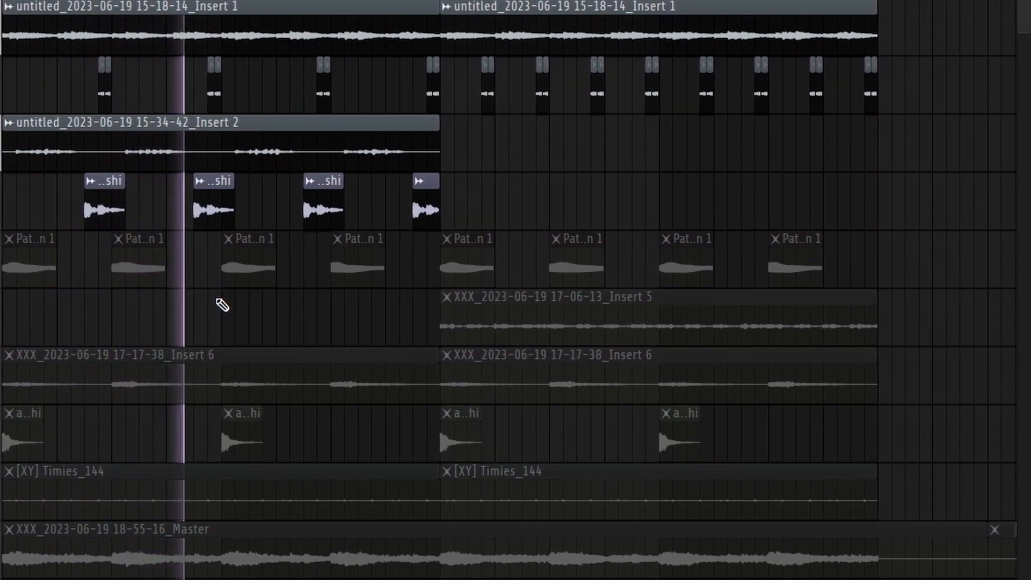
{"action": "key", "text": "space"}
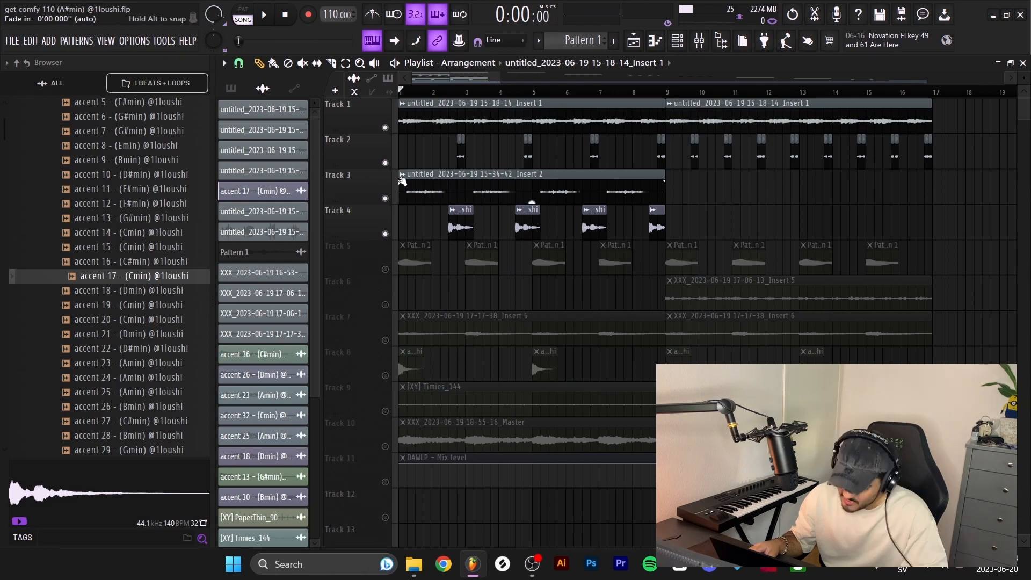
Undo the clip deletion on Track 5, solo that track and play its Pattern 1 clips
{"action": "left_click_drag", "start_coordinate": [456, 154], "coordinate": [453, 161]}
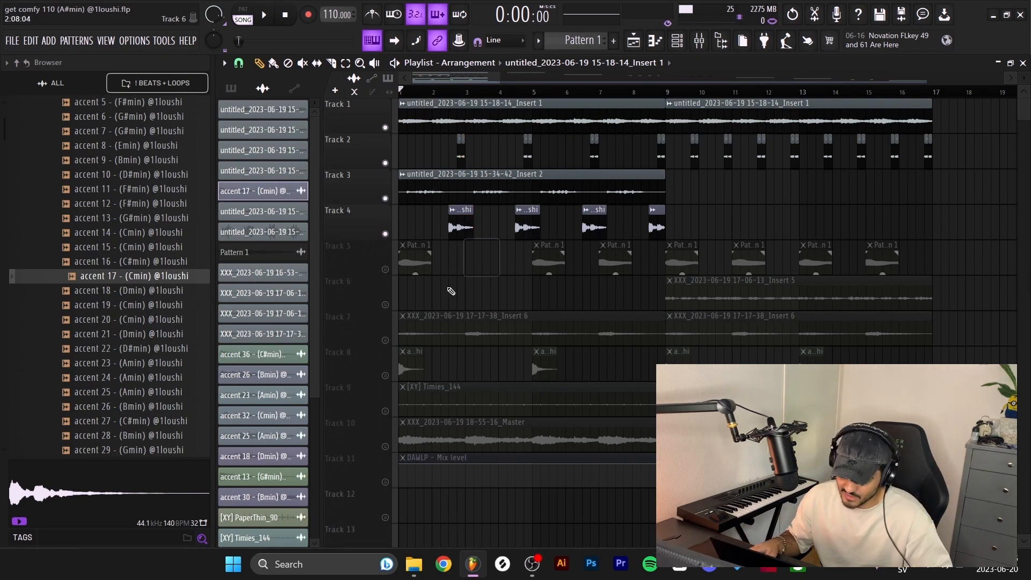
{"action": "key", "text": "ctrl+z"}
{"action": "left_click", "coordinate": [385, 269]}
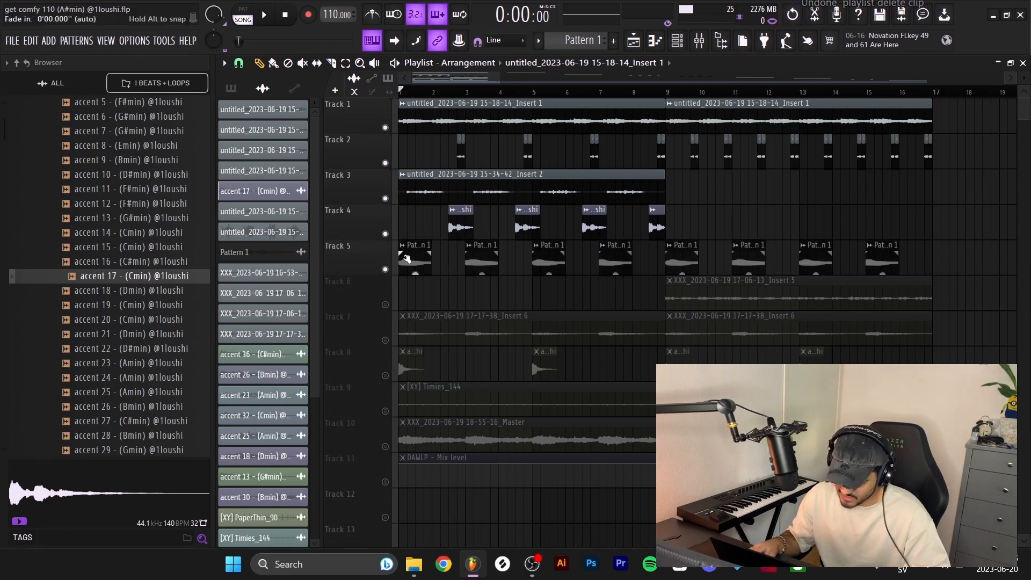
{"action": "right_click", "coordinate": [385, 269]}
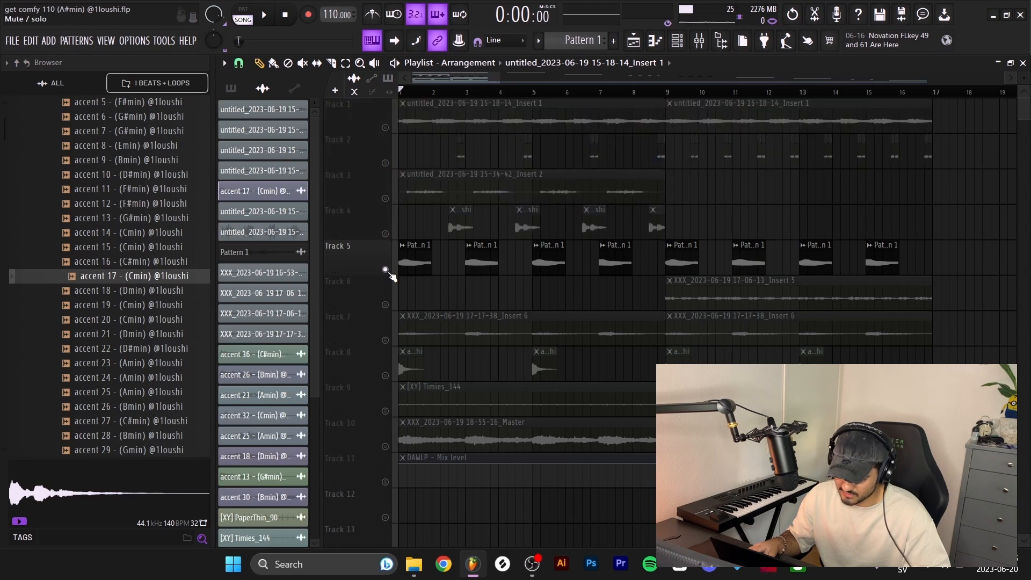
{"action": "key", "text": "space"}
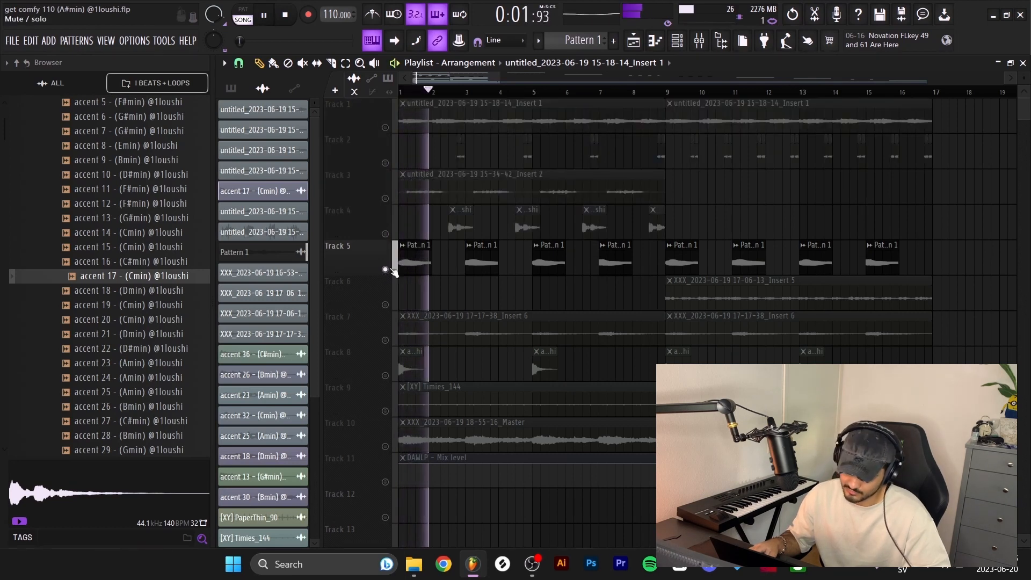
{"action": "key", "text": "space"}
{"action": "left_click", "coordinate": [467, 92]}
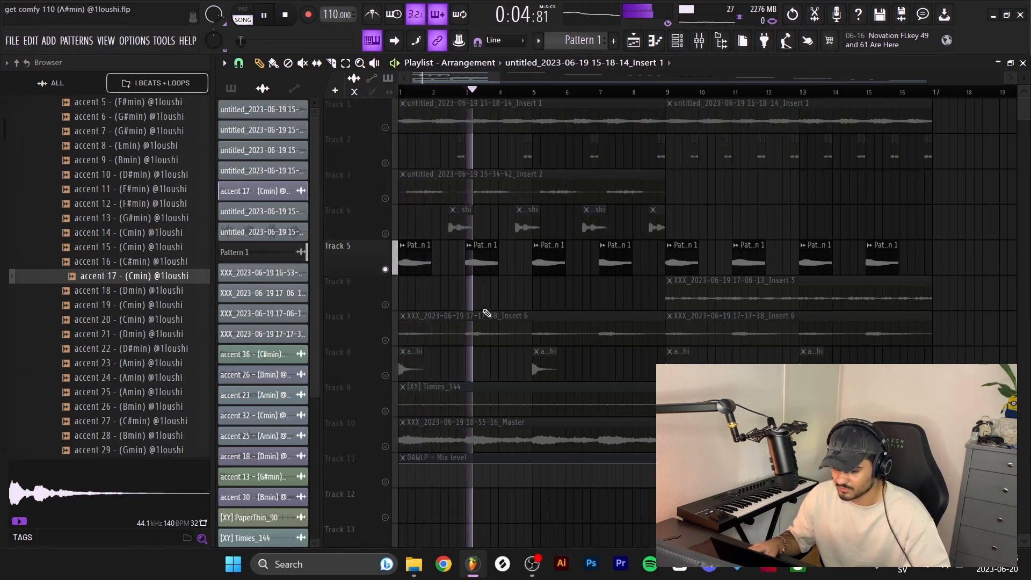
{"action": "key", "text": "space"}
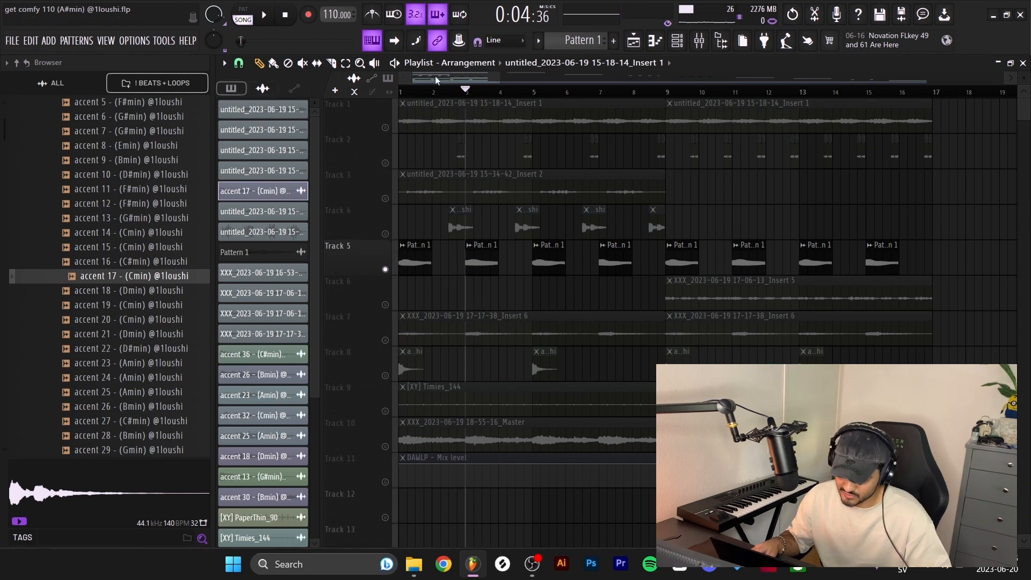
Examine the Skyline preset in Analog Lab V and the Pattern 1 notes in the piano roll, auditioning the upper keys
{"action": "left_click", "coordinate": [689, 36]}
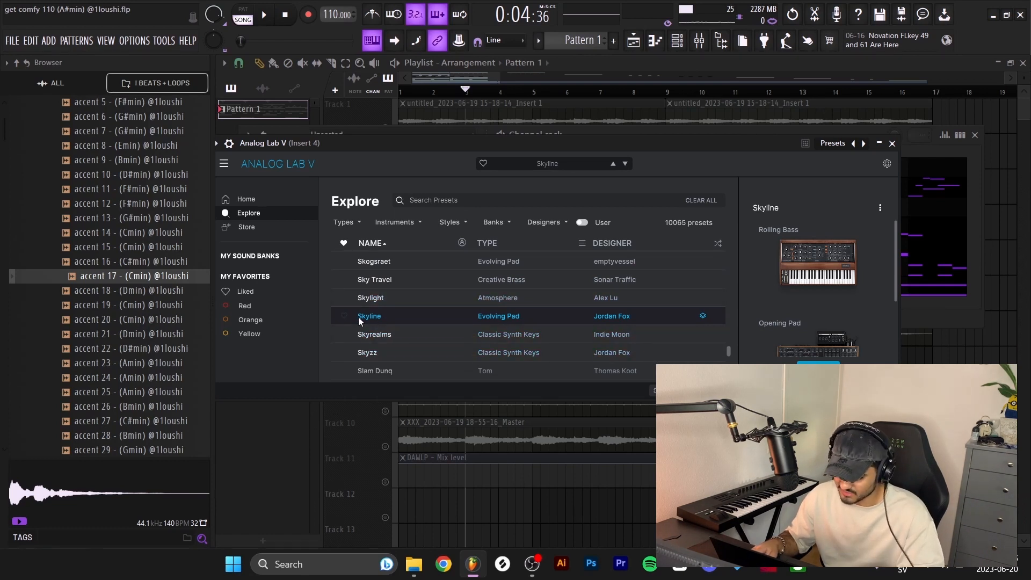
{"action": "key", "text": "F7"}
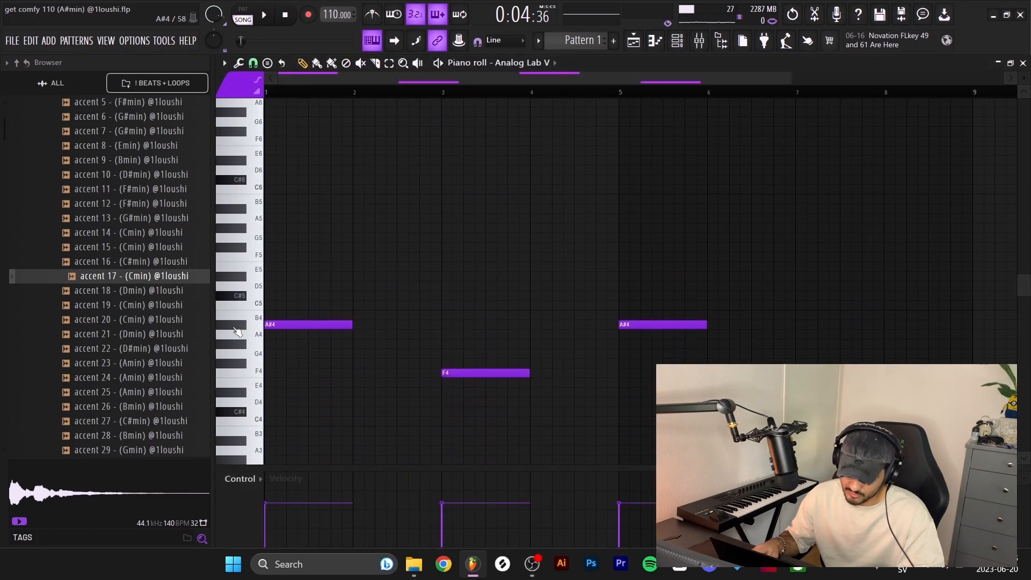
{"action": "scroll", "coordinate": [280, 145], "scroll_direction": "up", "scroll_amount": 4}
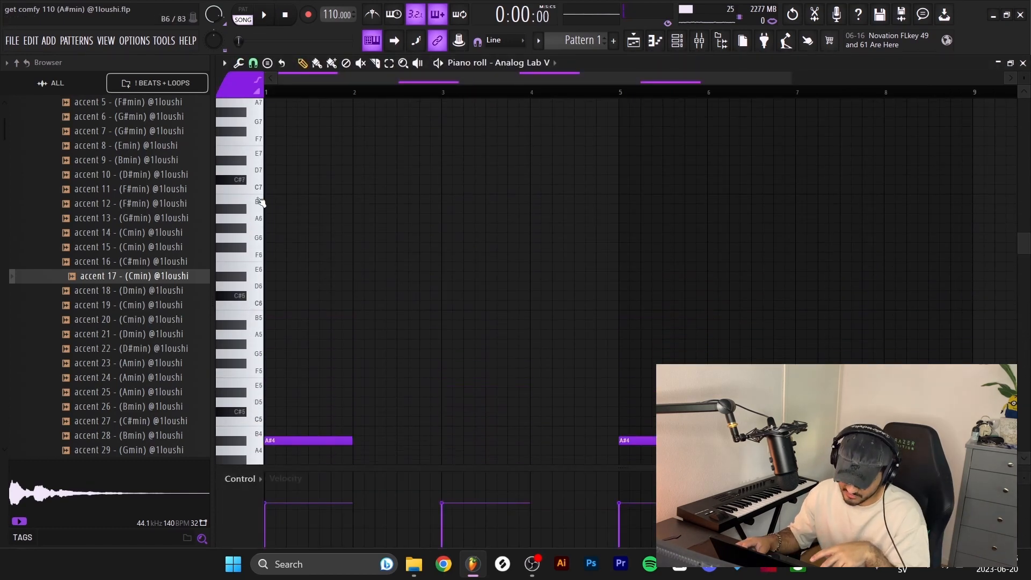
{"action": "left_click_drag", "start_coordinate": [256, 168], "coordinate": [261, 204]}
{"action": "scroll", "coordinate": [365, 255], "scroll_direction": "down", "scroll_amount": 3}
{"action": "scroll", "coordinate": [371, 258], "scroll_direction": "down", "scroll_amount": 1}
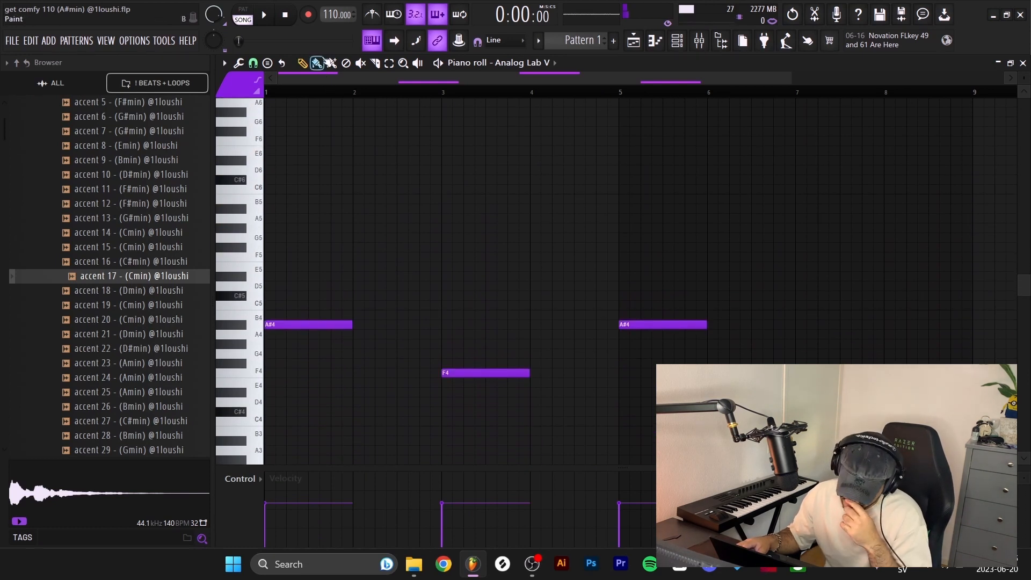
{"action": "left_click", "coordinate": [439, 64]}
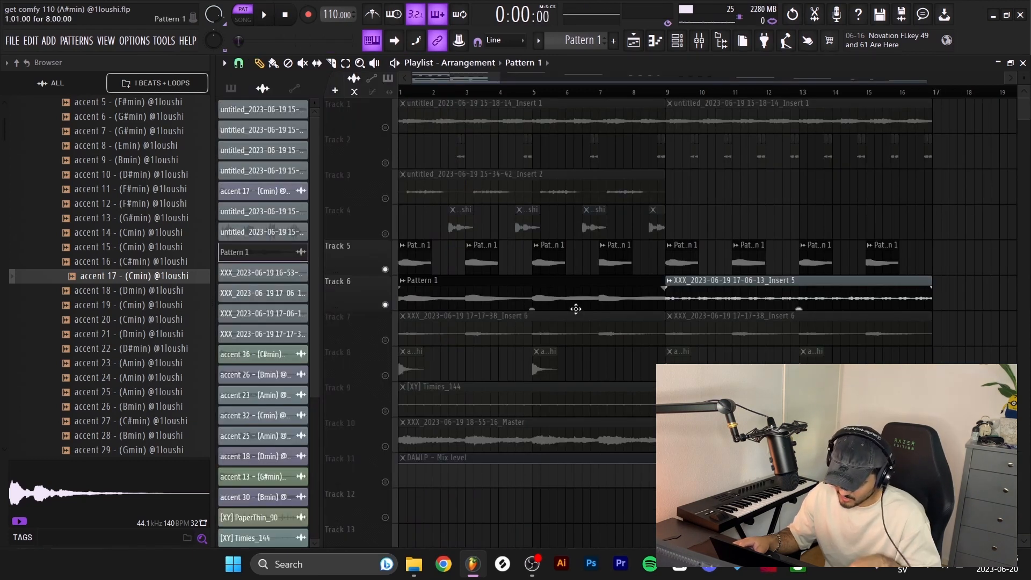
Compare the continuous Pattern 1 clip on Track 6 with Track 5's gapped clips, and play Track 6 with Tracks 1 to 4
{"action": "left_click_drag", "start_coordinate": [651, 347], "coordinate": [398, 240]}
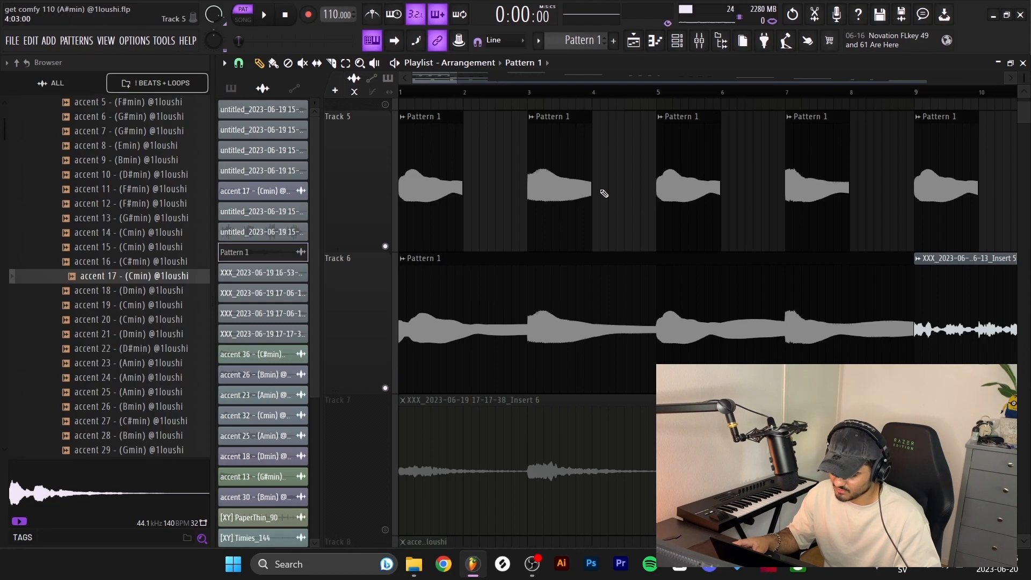
{"action": "scroll", "coordinate": [463, 282], "scroll_direction": "down", "scroll_amount": 4}
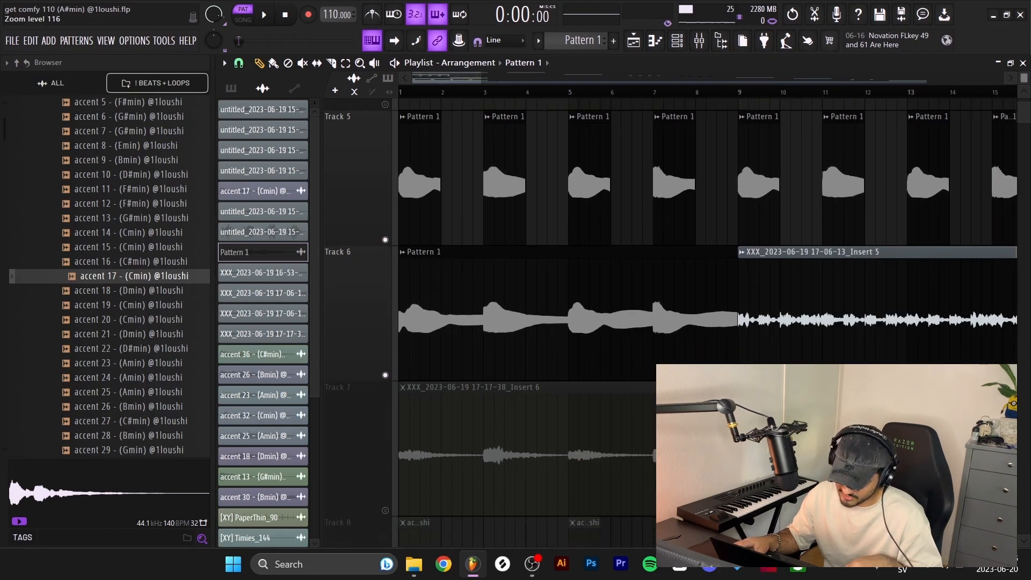
{"action": "scroll", "coordinate": [463, 282], "scroll_direction": "down", "scroll_amount": 3}
{"action": "scroll", "coordinate": [488, 194], "scroll_direction": "up", "scroll_amount": 4}
{"action": "scroll", "coordinate": [488, 193], "scroll_direction": "down", "scroll_amount": 4}
{"action": "scroll", "coordinate": [487, 193], "scroll_direction": "down", "scroll_amount": 2}
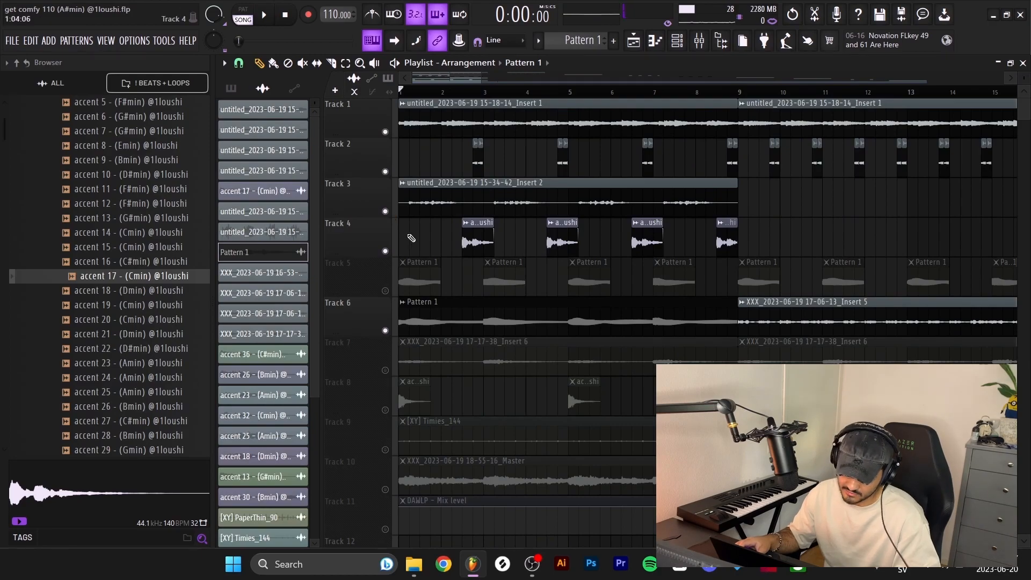
{"action": "key", "text": "space"}
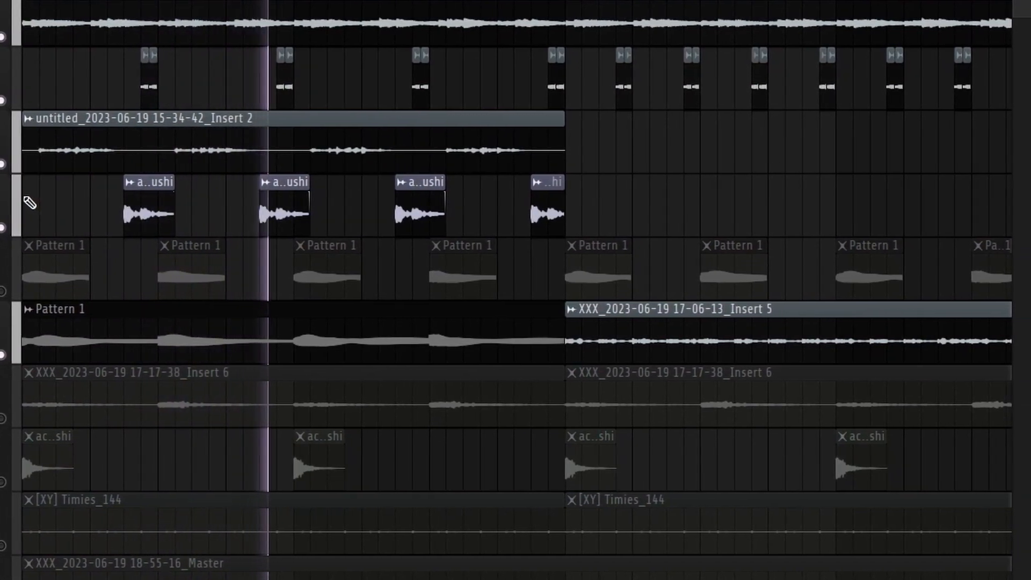
{"action": "key", "text": "space"}
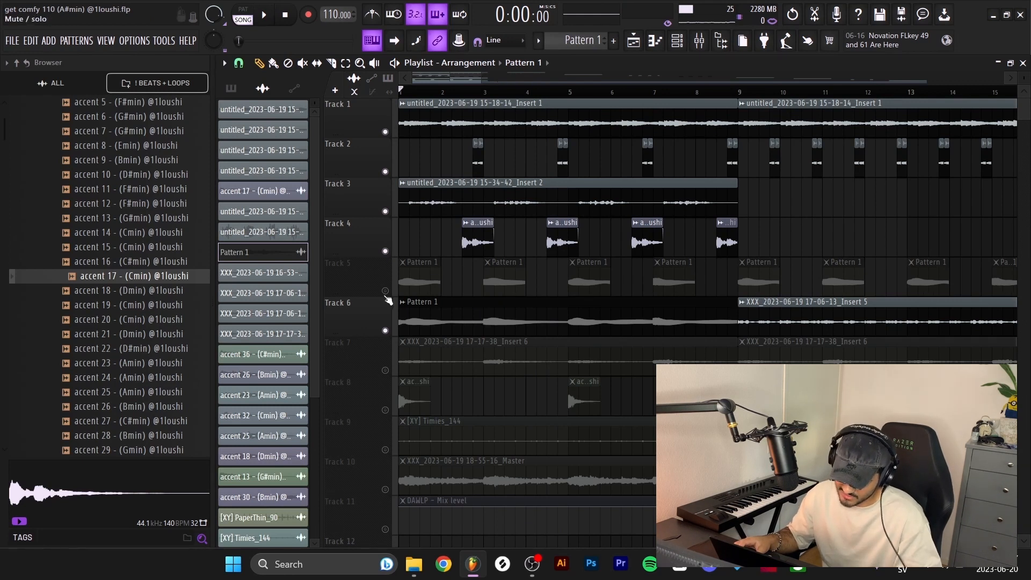
Unmute Track 5, mute Track 6 and delete the Pattern 1 clip from Track 6
{"action": "left_click", "coordinate": [385, 290]}
{"action": "left_click", "coordinate": [385, 330]}
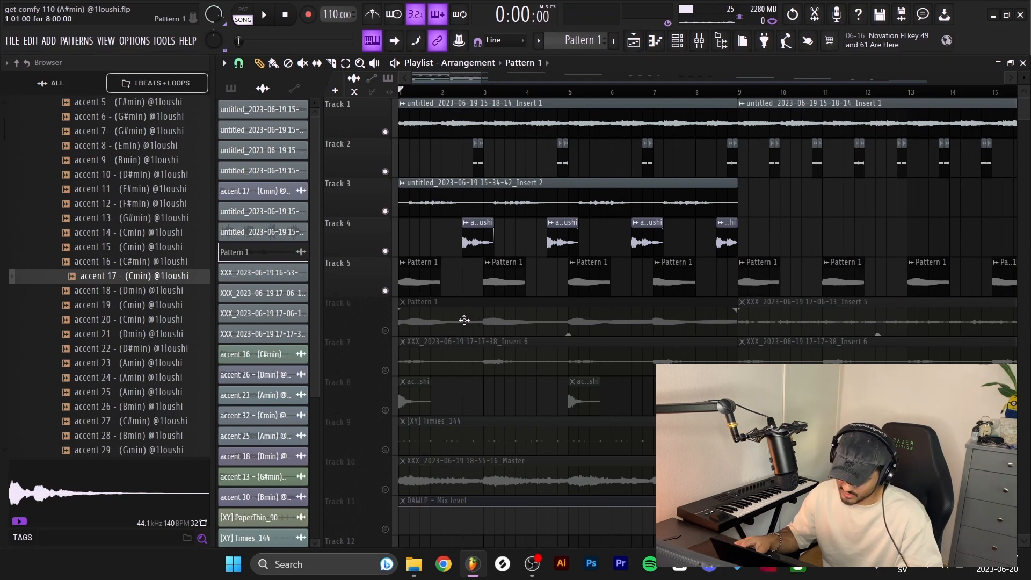
{"action": "right_click", "coordinate": [494, 316]}
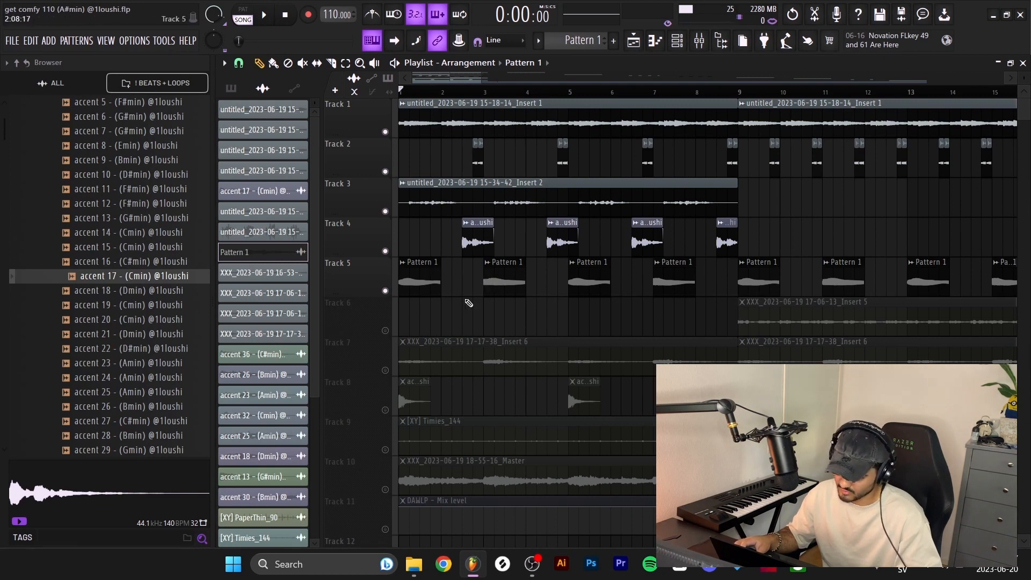
Play Tracks 1 to 5 together and examine the fade-out at the end of Track 5's first Pattern 1 clip
{"action": "key", "text": "space"}
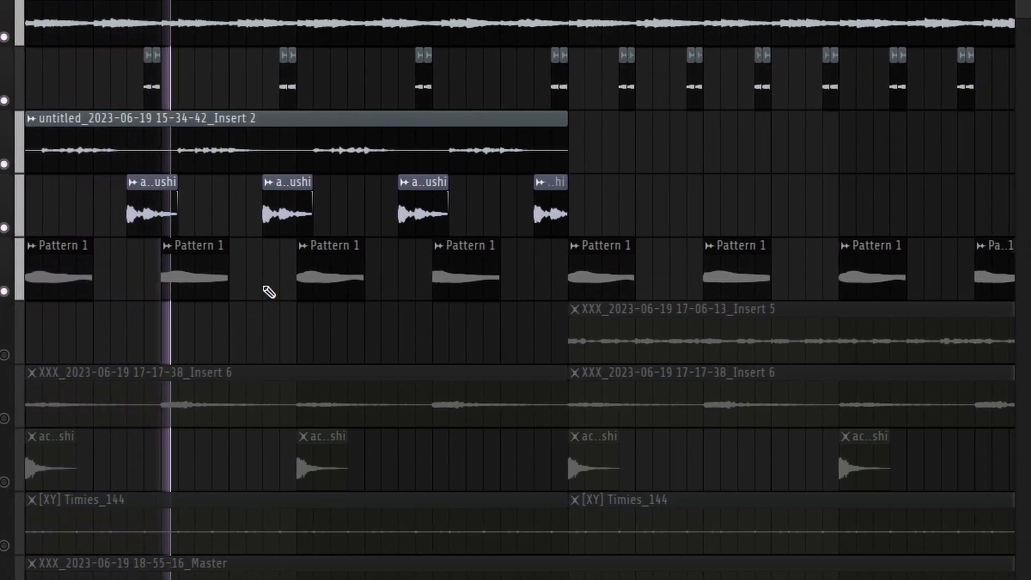
{"action": "key", "text": "space"}
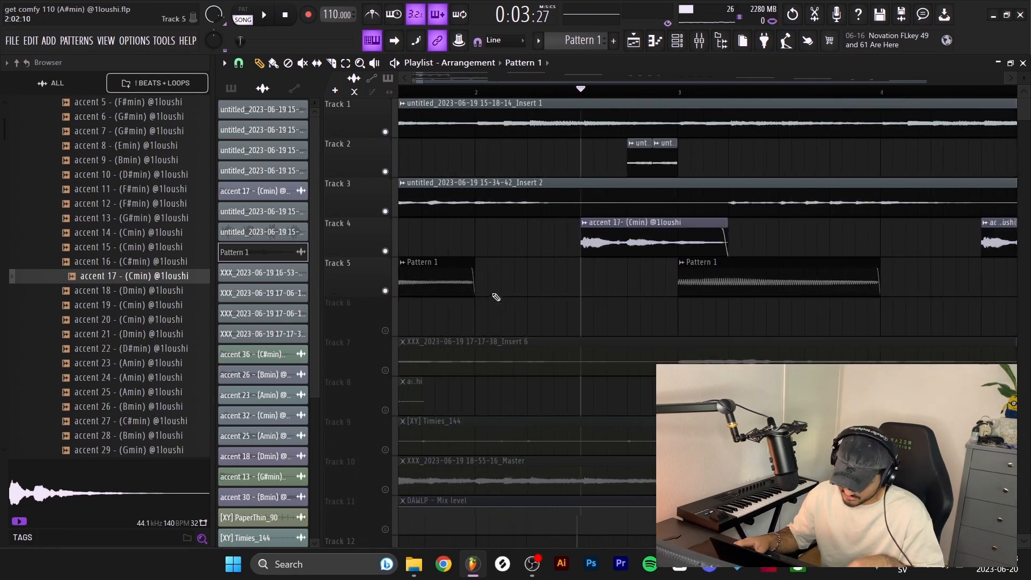
{"action": "scroll", "coordinate": [483, 285], "scroll_direction": "up", "scroll_amount": 3}
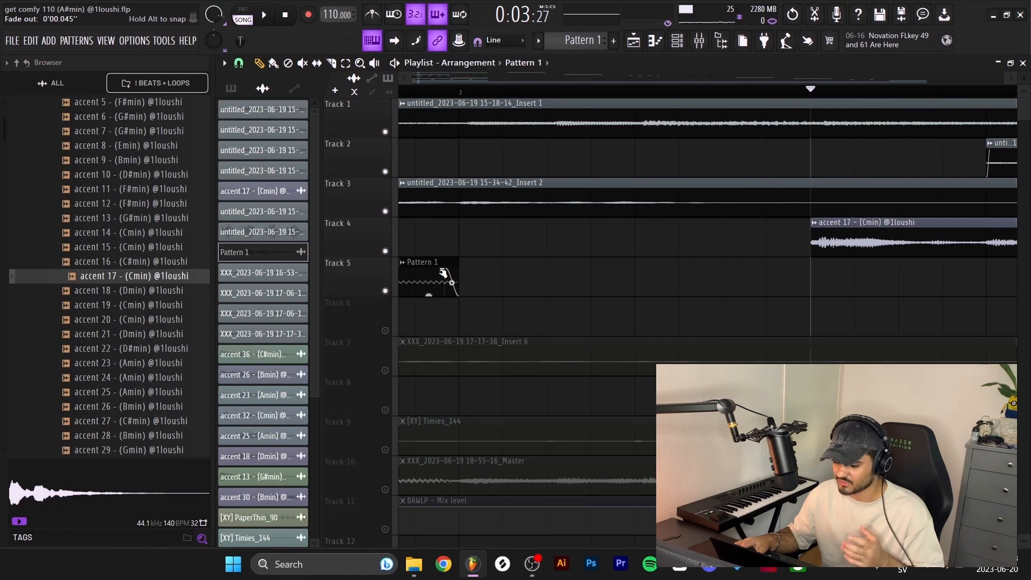
{"action": "left_click", "coordinate": [436, 95]}
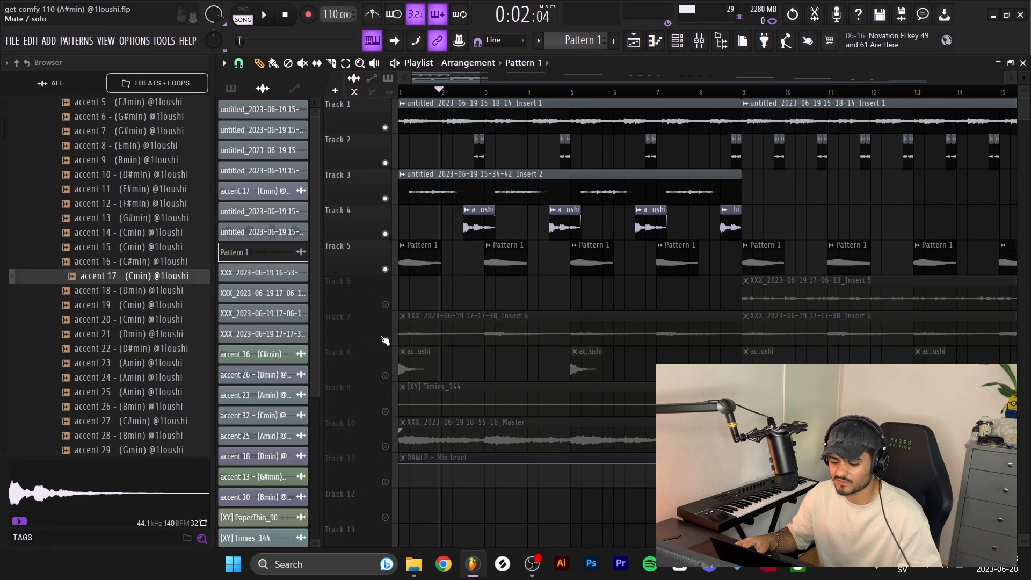
Unmute Track 7, play it with Tracks 1 to 5, and solo it
{"action": "left_click", "coordinate": [385, 340]}
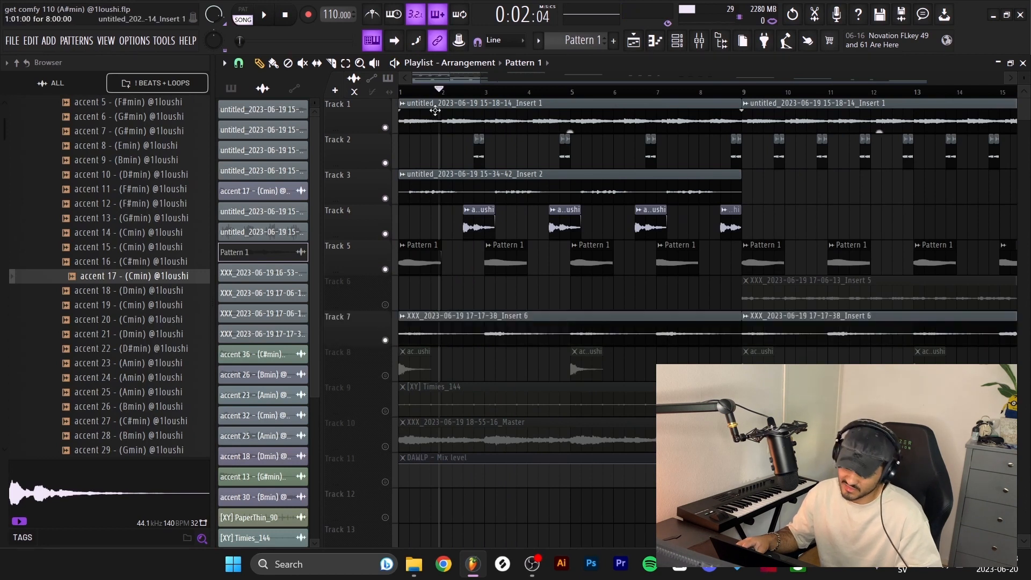
{"action": "key", "text": "space"}
{"action": "left_click", "coordinate": [385, 341], "text": "ctrl"}
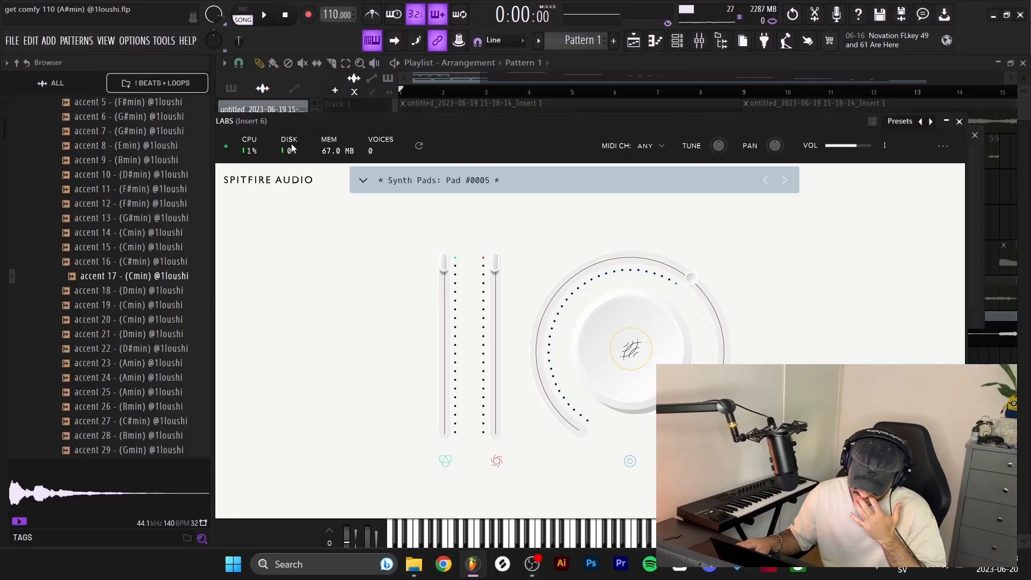
Browse the LABS preset list in the Synth category to the Synth Pads section
{"action": "left_click", "coordinate": [465, 191]}
{"action": "scroll", "coordinate": [417, 302], "scroll_direction": "down", "scroll_amount": 2}
{"action": "scroll", "coordinate": [414, 301], "scroll_direction": "up", "scroll_amount": 2}
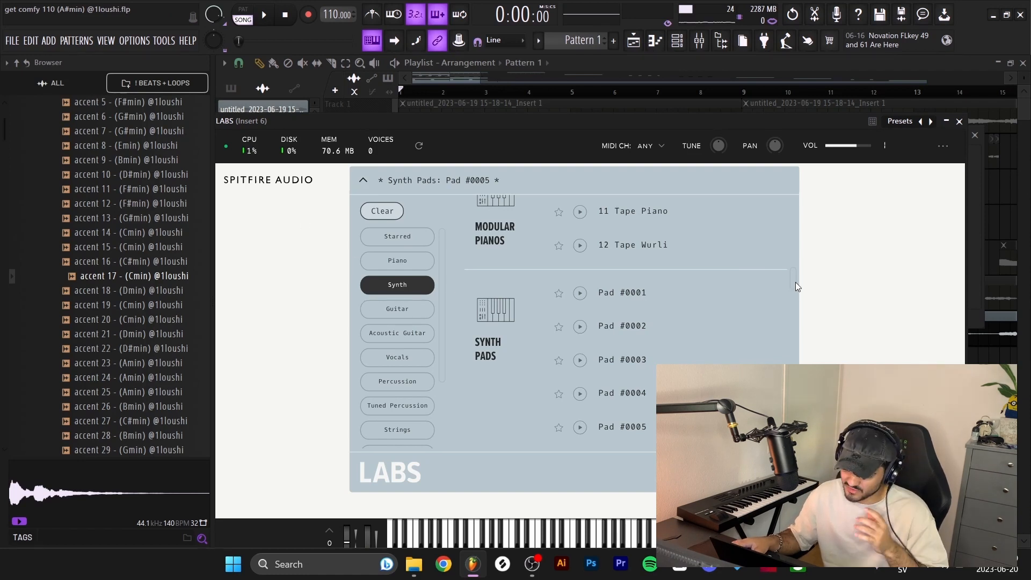
Browse the LABS Synth presets up to the Textural Pads section and look through the list of instrument categories
{"action": "left_click_drag", "start_coordinate": [796, 286], "coordinate": [795, 207]}
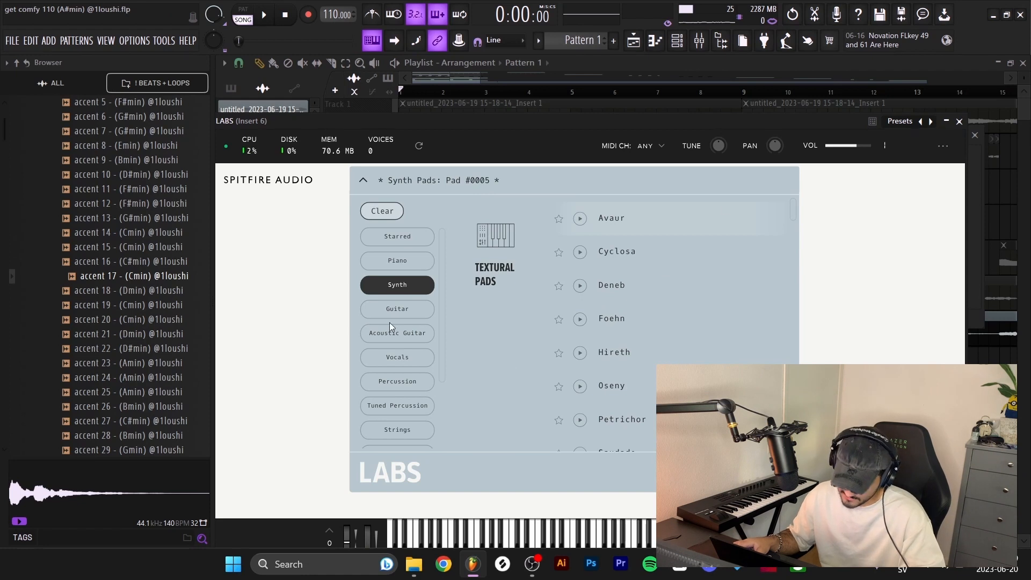
{"action": "scroll", "coordinate": [389, 322], "scroll_direction": "down", "scroll_amount": 2}
{"action": "scroll", "coordinate": [394, 326], "scroll_direction": "up", "scroll_amount": 2}
{"action": "scroll", "coordinate": [394, 325], "scroll_direction": "down", "scroll_amount": 3}
{"action": "scroll", "coordinate": [394, 325], "scroll_direction": "up", "scroll_amount": 3}
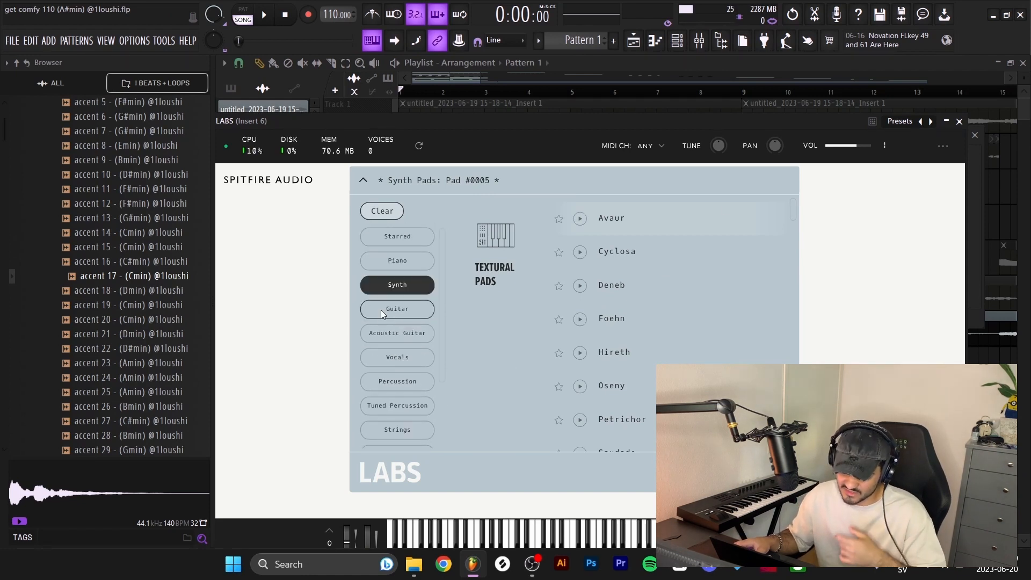
{"action": "scroll", "coordinate": [387, 290], "scroll_direction": "down", "scroll_amount": 2}
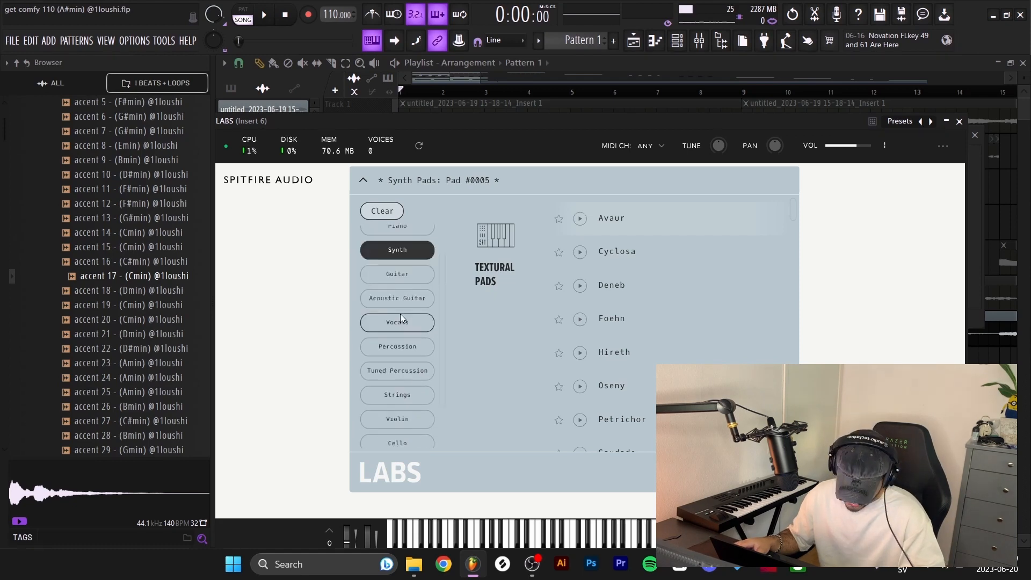
{"action": "scroll", "coordinate": [400, 314], "scroll_direction": "up", "scroll_amount": 1}
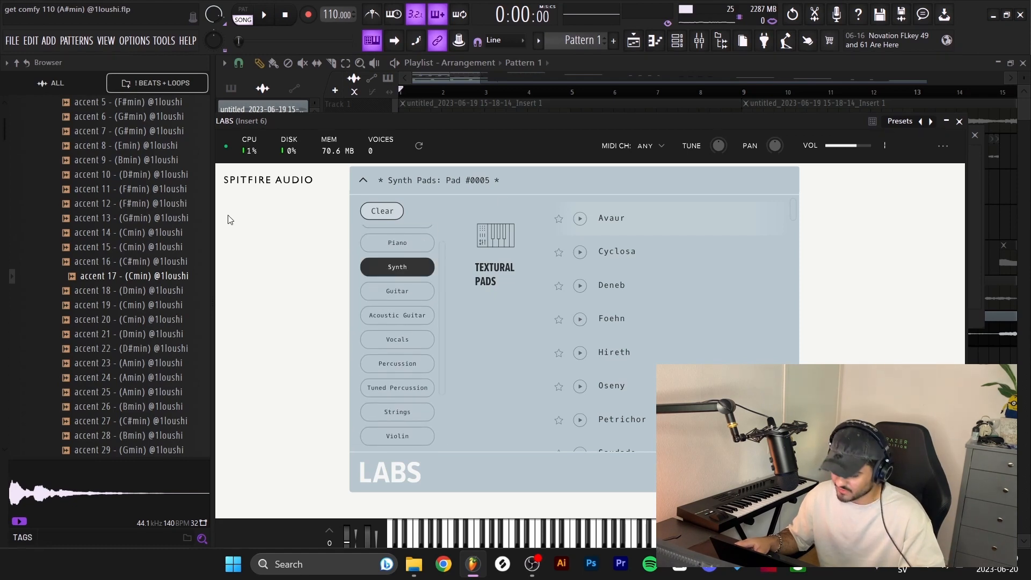
Close LABS, open its notes in the piano roll and play the pattern
{"action": "left_click", "coordinate": [959, 122]}
{"action": "left_click", "coordinate": [508, 293]}
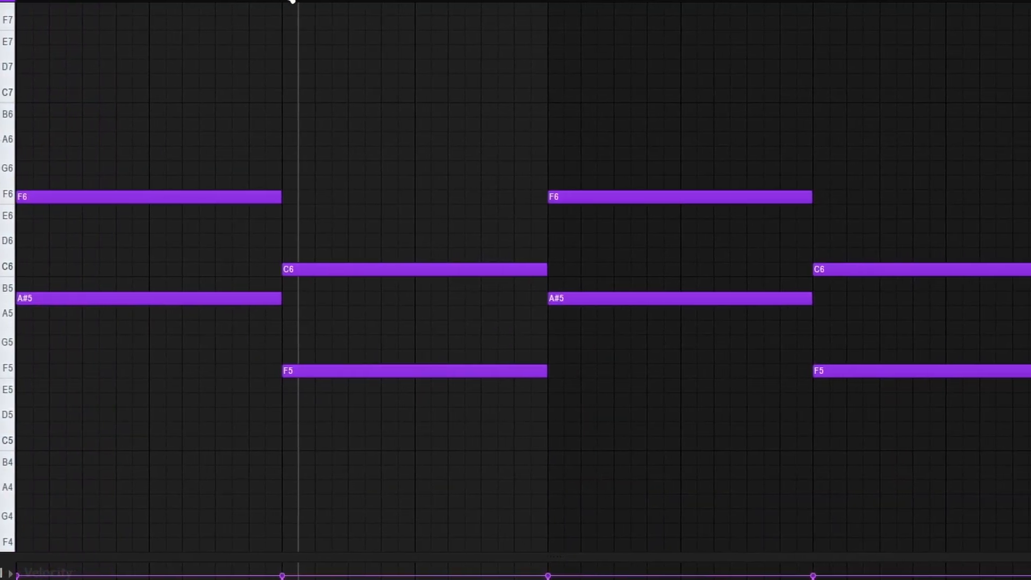
{"action": "key", "text": "space"}
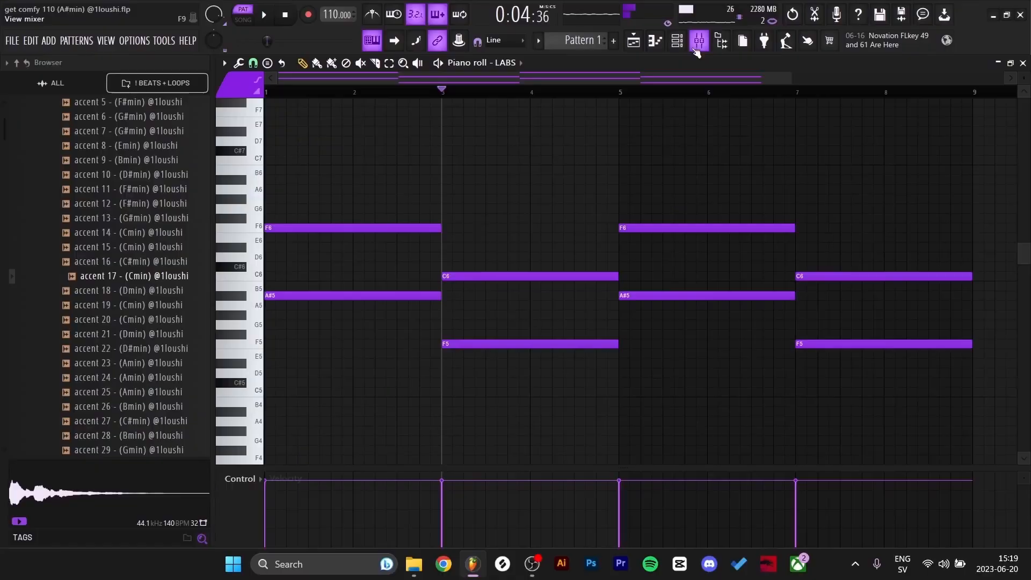
Open the Fruity parametric EQ 2 on mixer Insert 6 and play the pattern through it
{"action": "left_click", "coordinate": [697, 44]}
{"action": "left_click", "coordinate": [959, 105]}
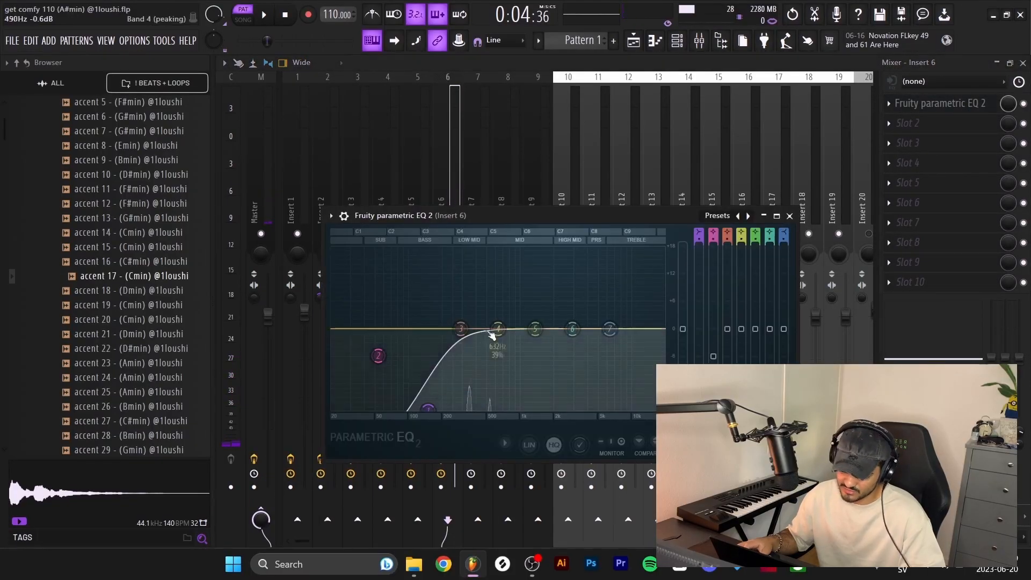
{"action": "key", "text": "space"}
Return to the playlist and audition the accent 13 (G#min) sample in the browser
{"action": "key", "text": "F5"}
{"action": "left_click", "coordinate": [94, 218]}
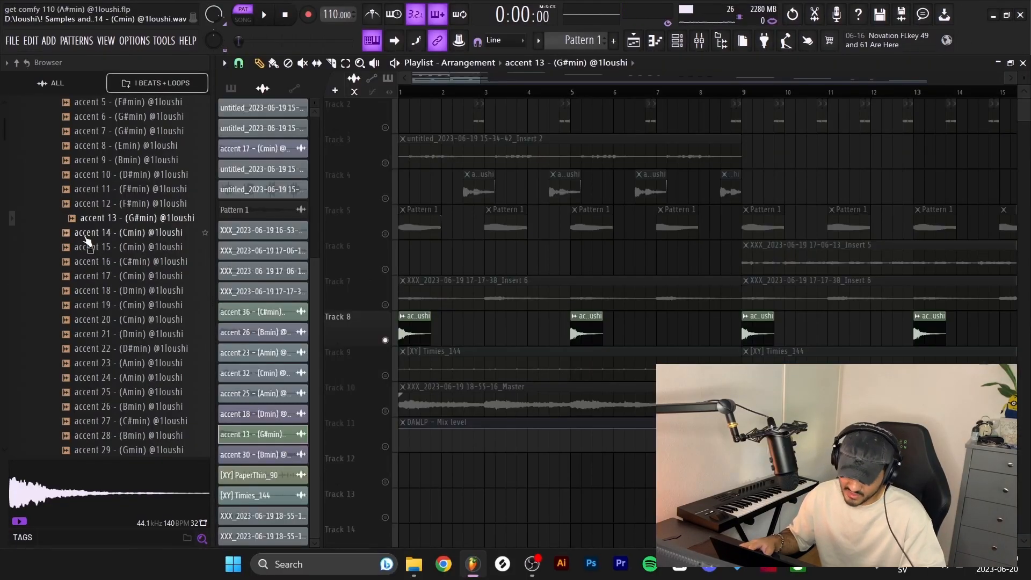
{"action": "left_click", "coordinate": [111, 218]}
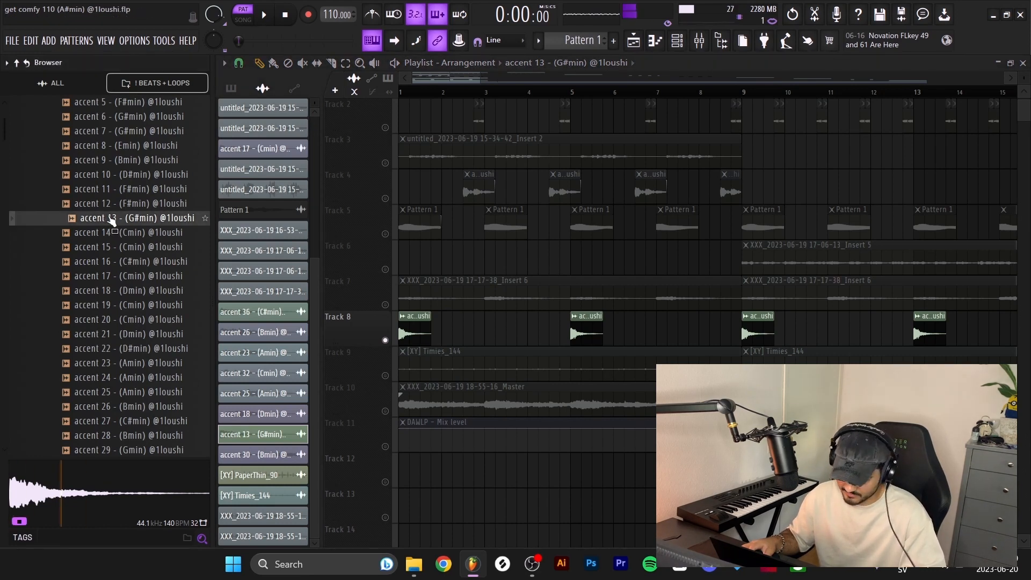
Examine the accent 13 clip's sample settings and the Fruity parametric EQ 2 on its mixer track, Insert 16
{"action": "double_click", "coordinate": [409, 333]}
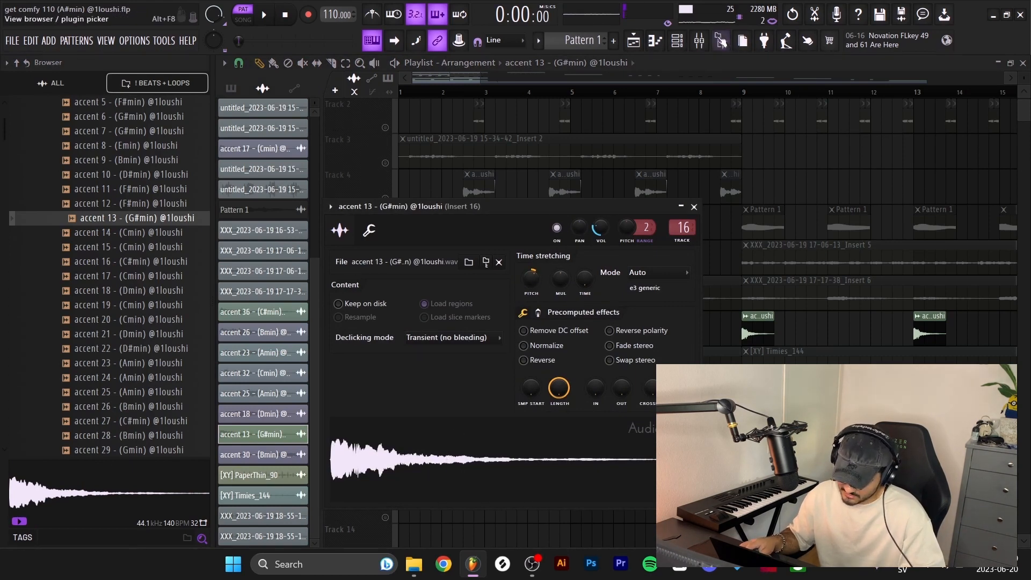
{"action": "left_click", "coordinate": [699, 40]}
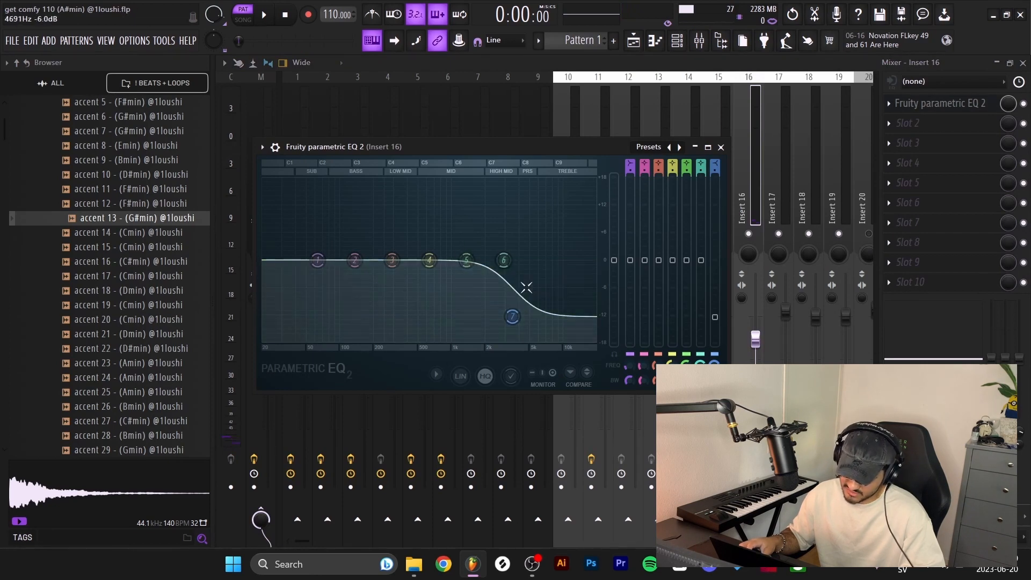
{"action": "key", "text": "space"}
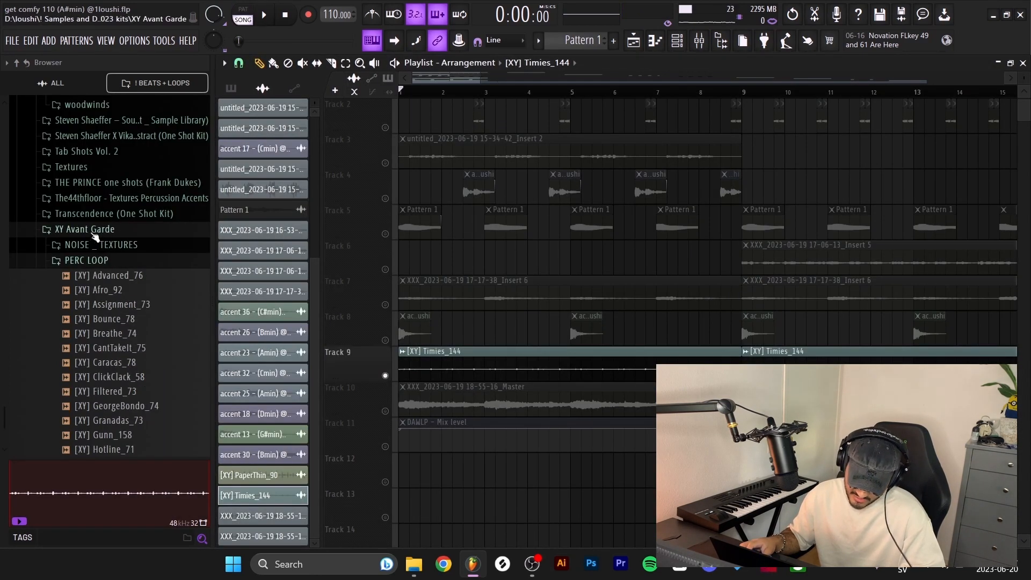
Look through the XY Avant Garde PERC LOOP samples and examine the [XY] Timies_144 clip's settings on Track 9
{"action": "scroll", "coordinate": [102, 365], "scroll_direction": "down", "scroll_amount": 2}
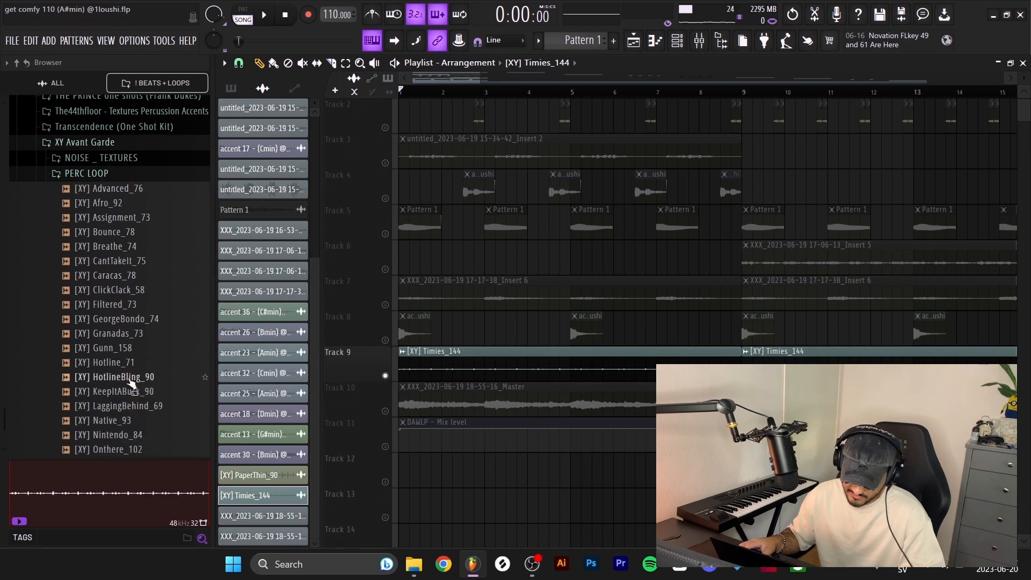
{"action": "scroll", "coordinate": [132, 384], "scroll_direction": "down", "scroll_amount": 2}
{"action": "double_click", "coordinate": [446, 367]}
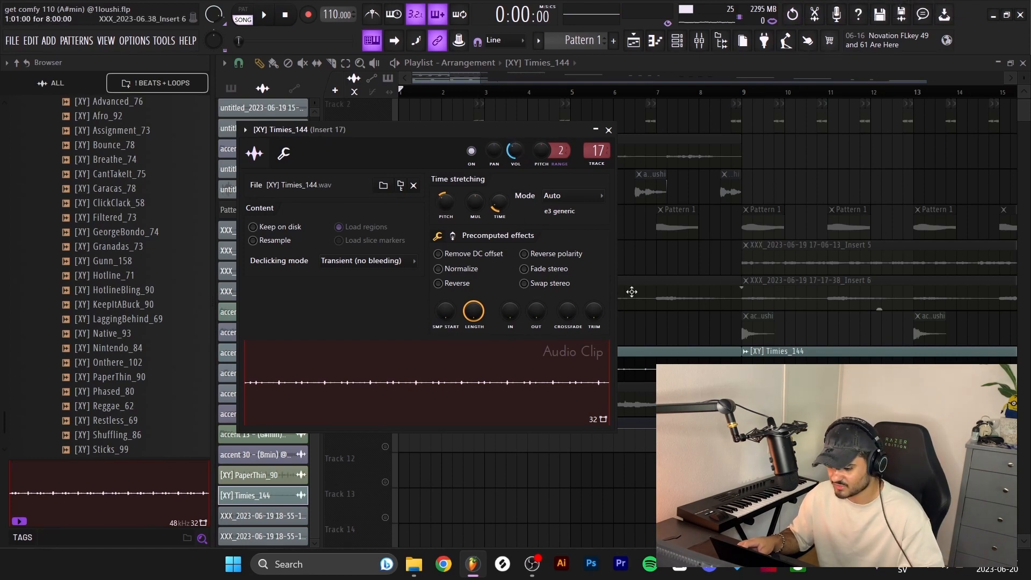
{"action": "key", "text": "Escape"}
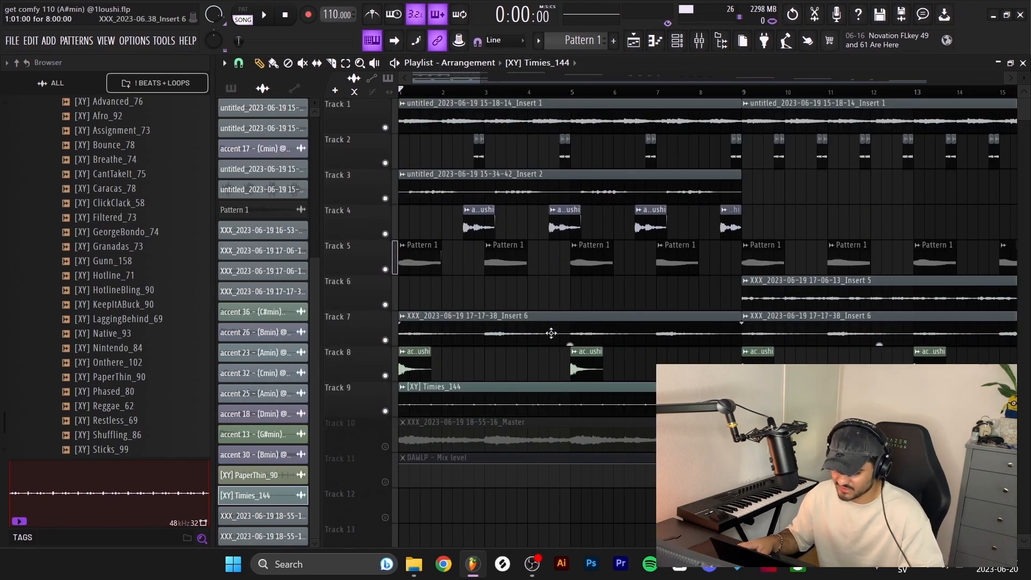
Play Tracks 1 to 9 of the arrangement together
{"action": "key", "text": "space"}
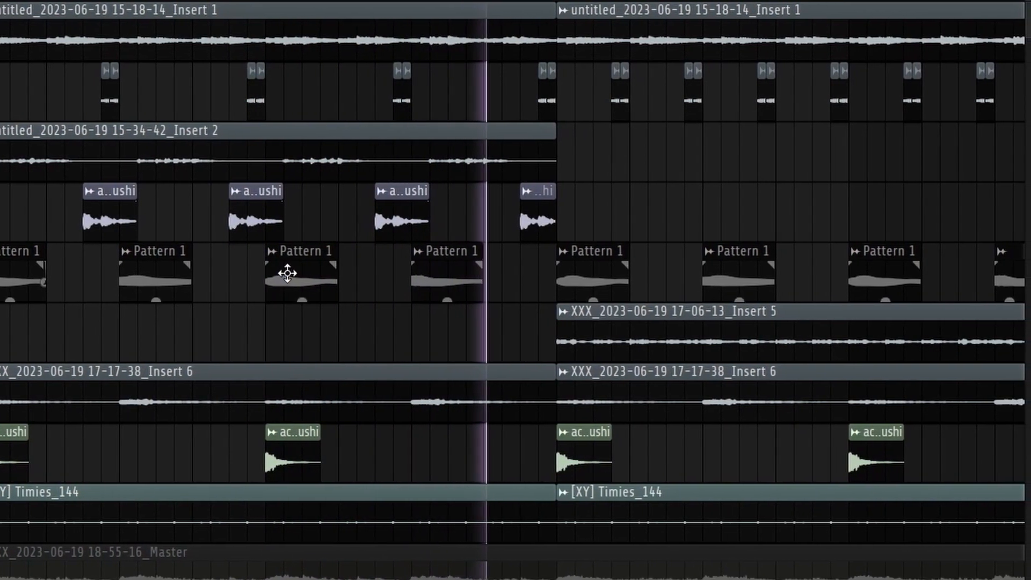
{"action": "key", "text": "space"}
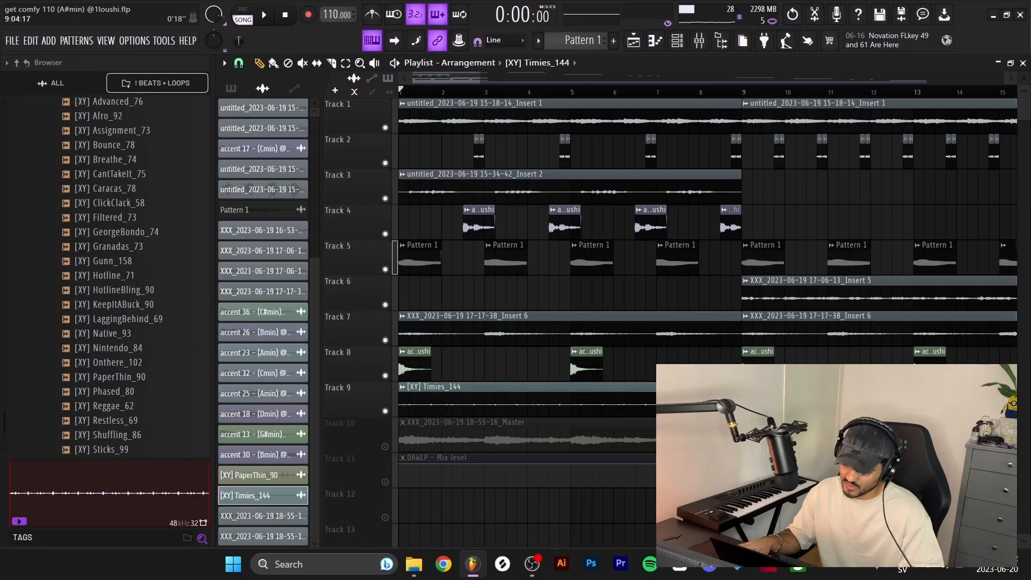
{"action": "scroll", "coordinate": [577, 183], "scroll_direction": "up", "scroll_amount": 1}
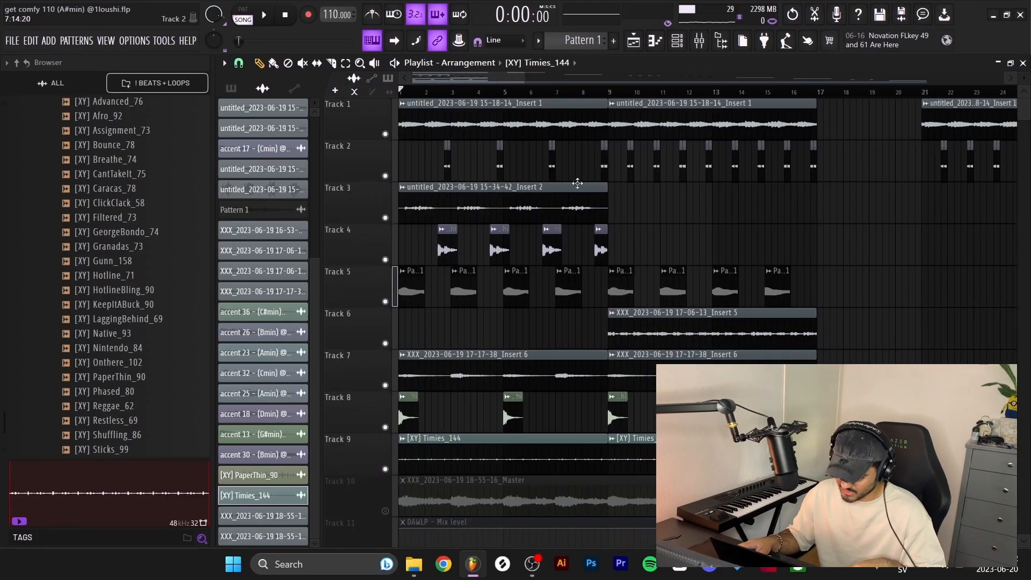
Leave only Tracks 1 and 2 unmuted, add Track 5, and finally solo Track 6 for playback
{"action": "right_click", "coordinate": [384, 134]}
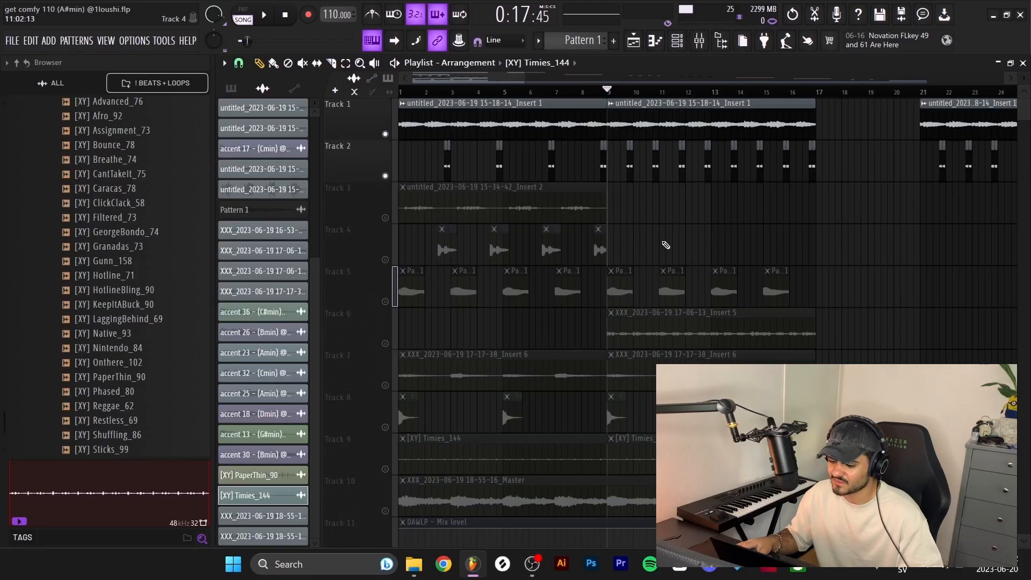
{"action": "left_click", "coordinate": [386, 301]}
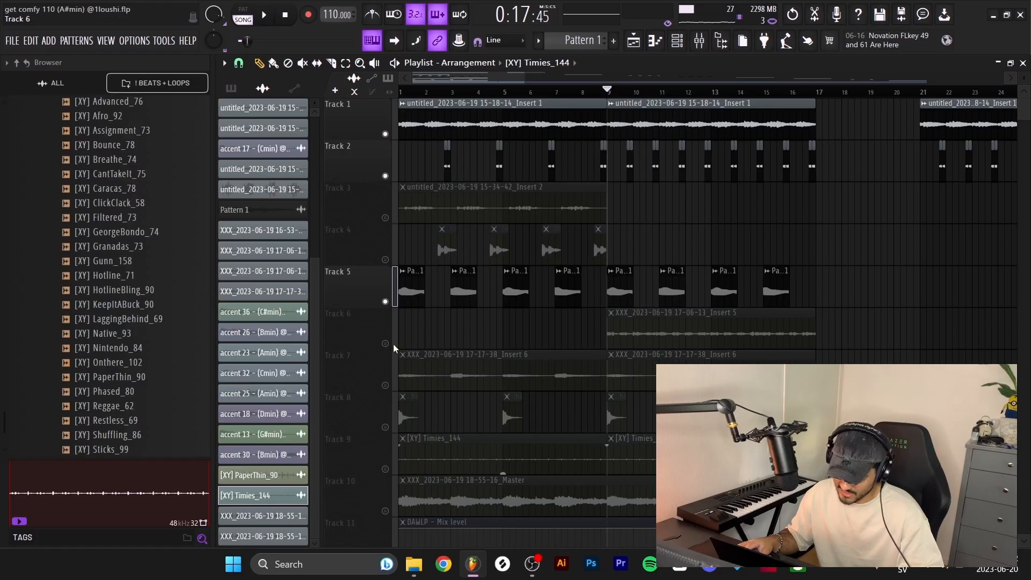
{"action": "left_click", "coordinate": [385, 343], "text": "ctrl"}
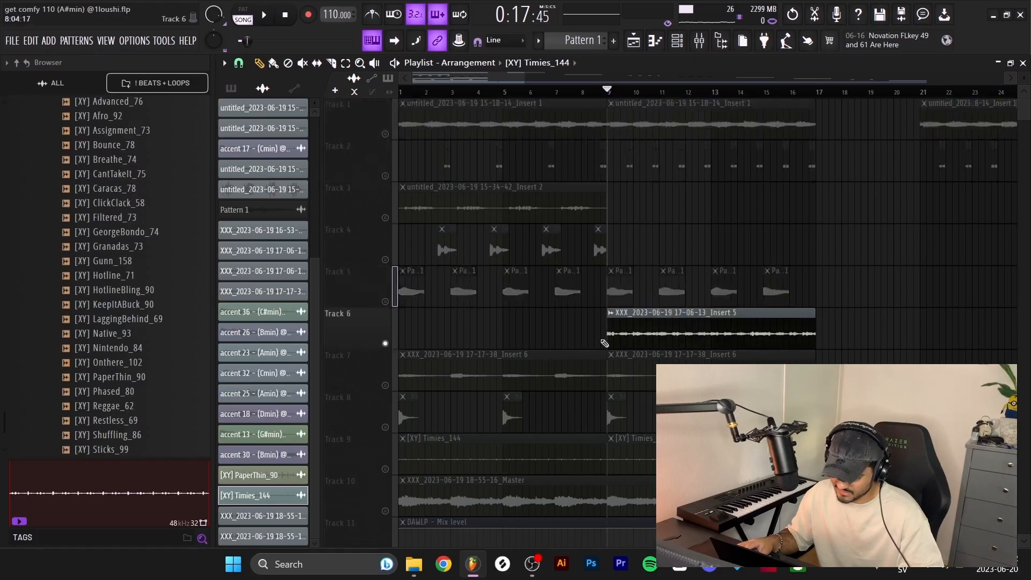
{"action": "key", "text": "space"}
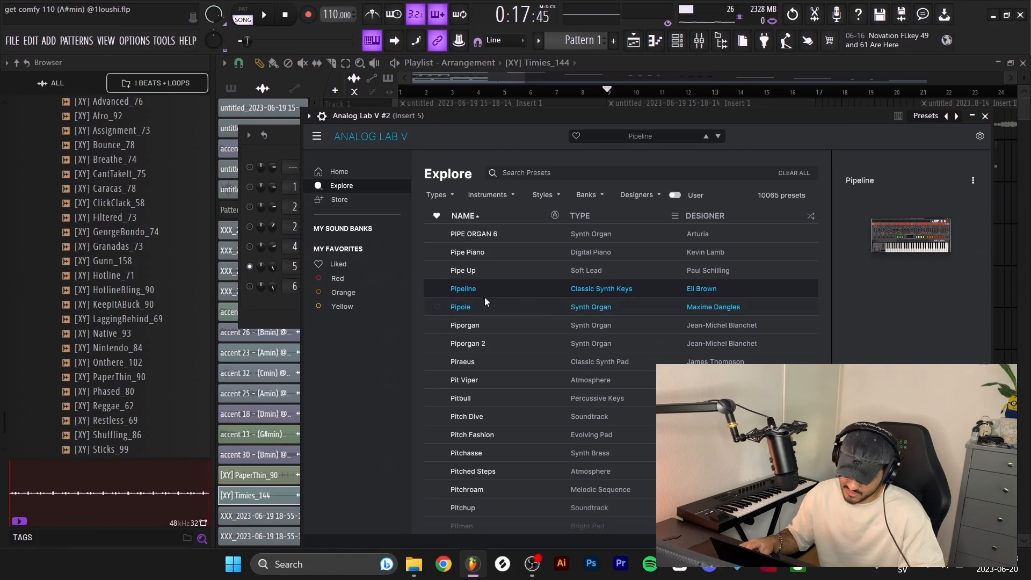
Mark the Pipeline preset as liked in Analog Lab V #2 and show the liked presets
{"action": "left_click", "coordinate": [436, 288]}
{"action": "left_click", "coordinate": [338, 263]}
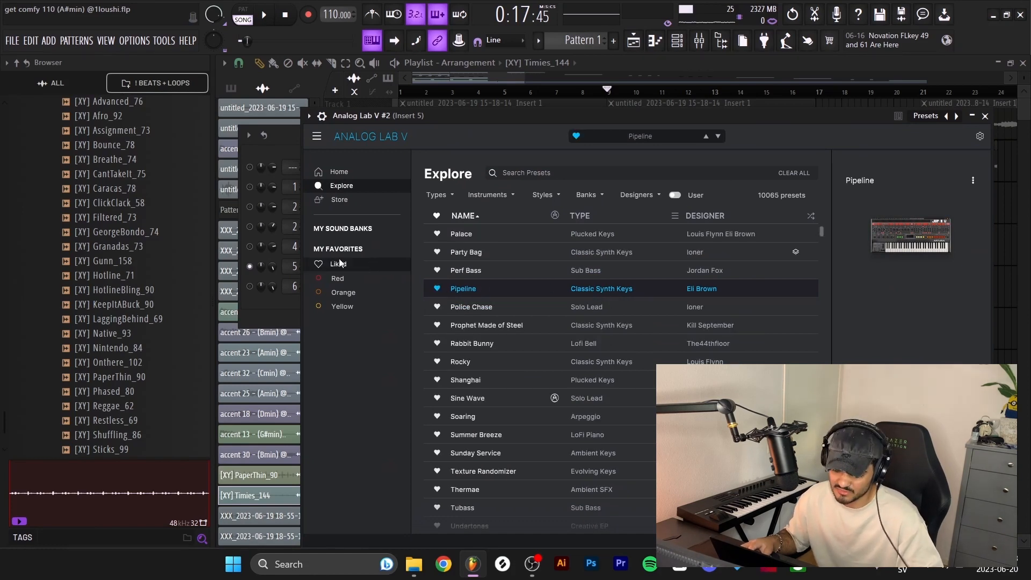
{"action": "left_click", "coordinate": [344, 229]}
{"action": "left_click", "coordinate": [756, 272]}
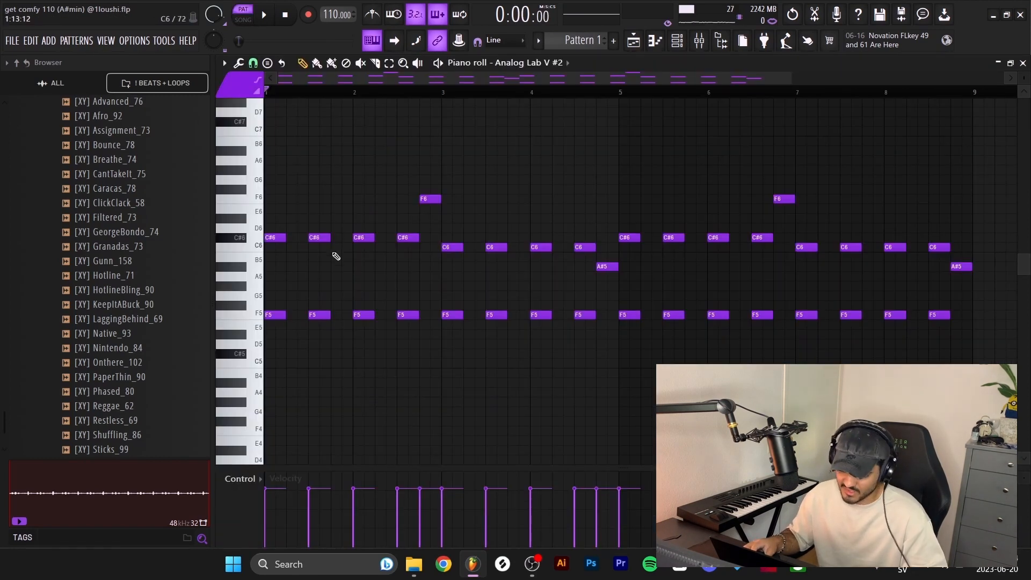
Examine the upper notes and the repeated F5 notes in the Analog Lab V #2 piano roll, and play the pattern
{"action": "left_click_drag", "start_coordinate": [430, 251], "coordinate": [595, 253]}
{"action": "left_click_drag", "start_coordinate": [591, 329], "coordinate": [265, 292]}
{"action": "left_click", "coordinate": [577, 308], "text": "ctrl"}
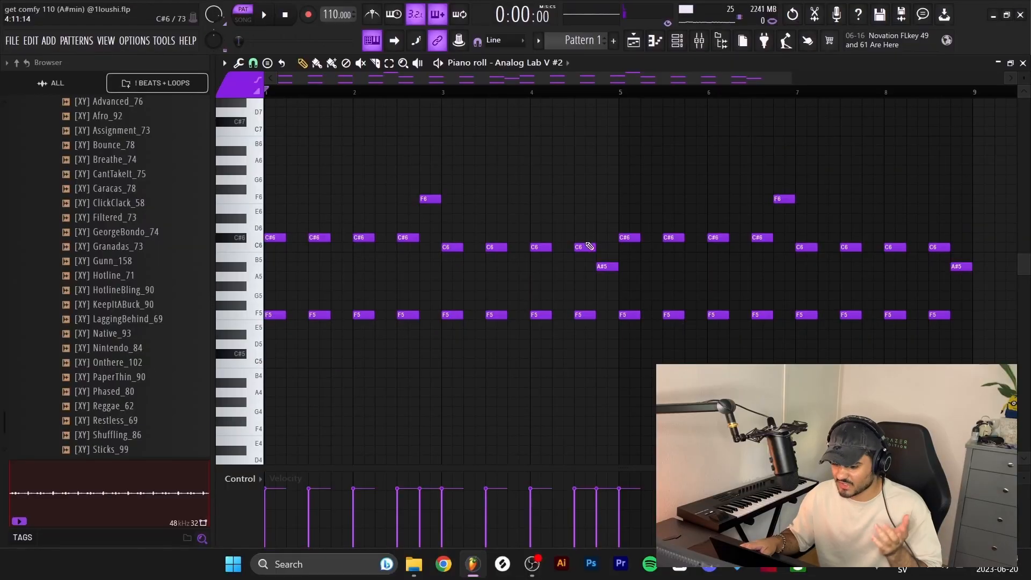
{"action": "left_click_drag", "start_coordinate": [282, 305], "coordinate": [989, 346]}
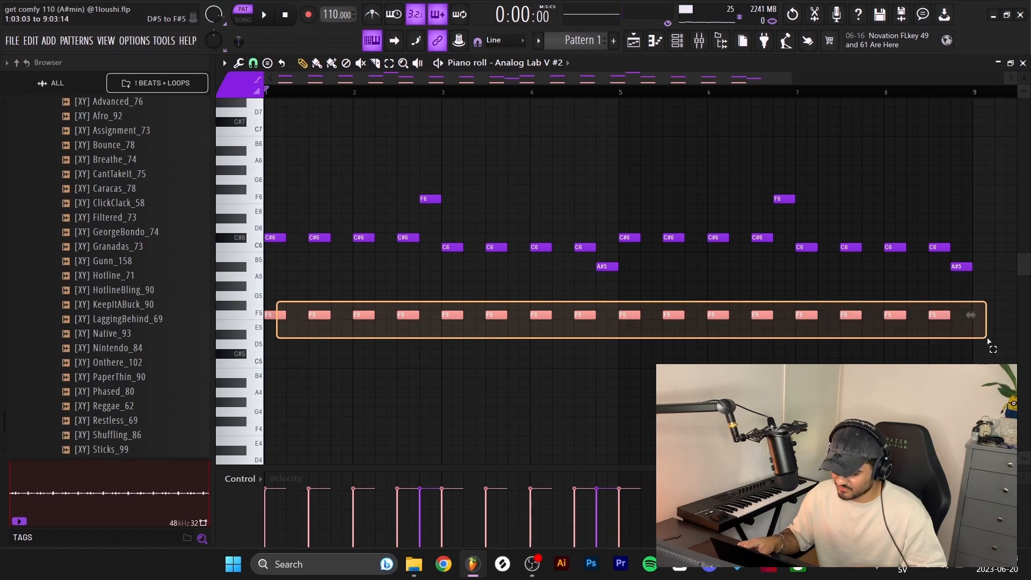
{"action": "left_click", "coordinate": [798, 344], "text": "ctrl"}
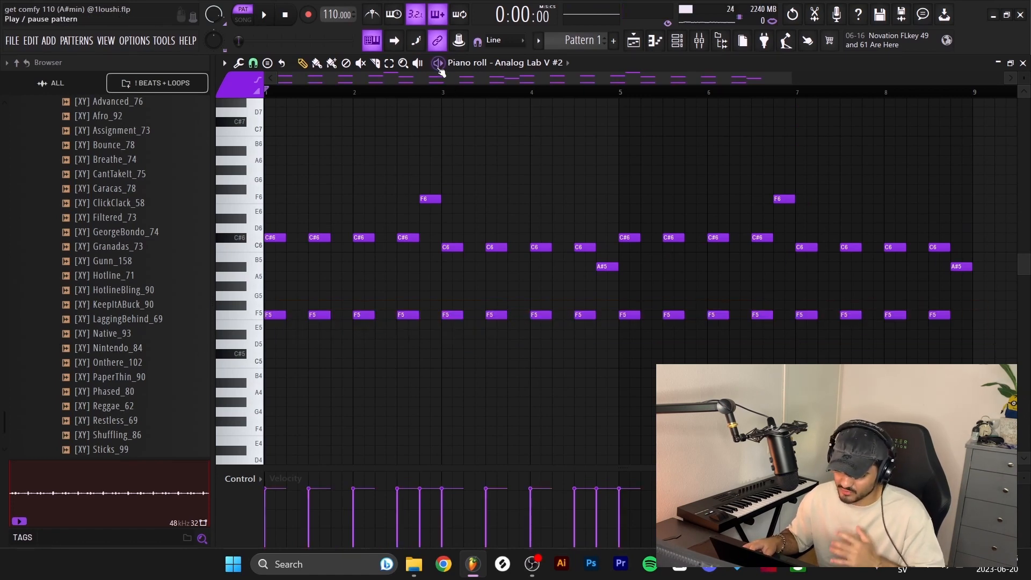
{"action": "key", "text": "space"}
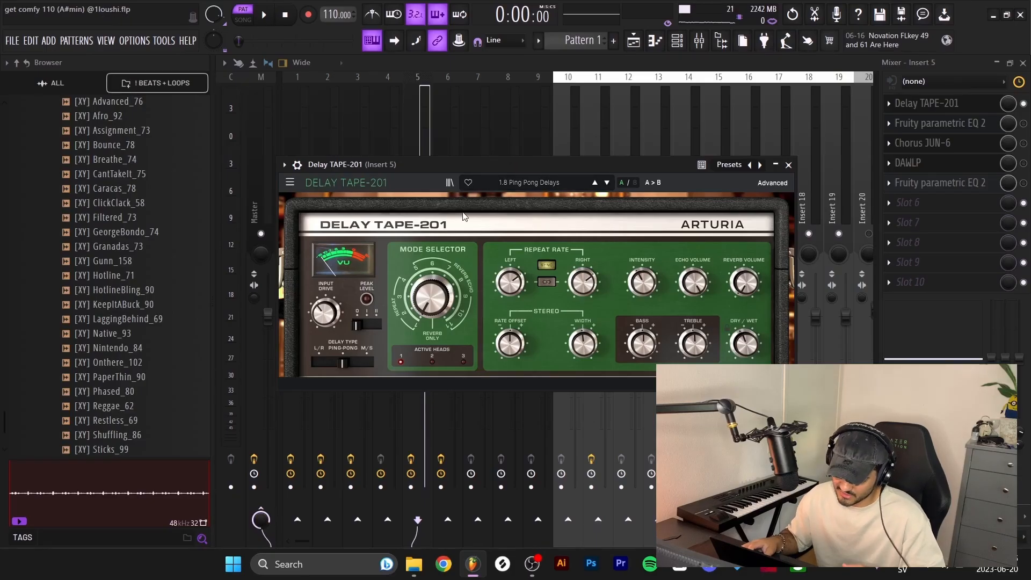
Play the pattern with Delay TAPE-201 open on Insert 5, and close the delay
{"action": "left_click_drag", "start_coordinate": [530, 166], "coordinate": [529, 154]}
{"action": "key", "text": "space"}
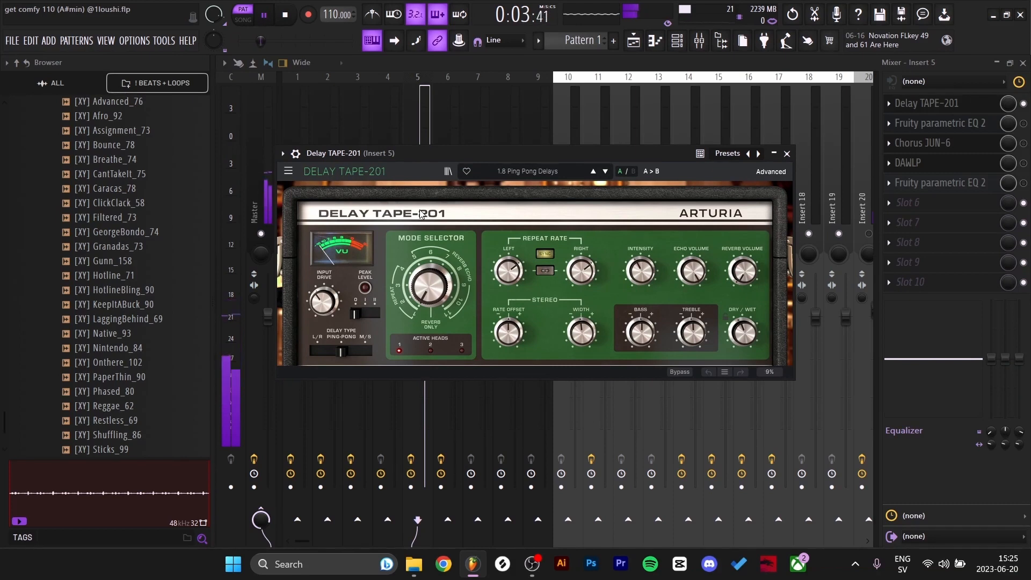
{"action": "key", "text": "space"}
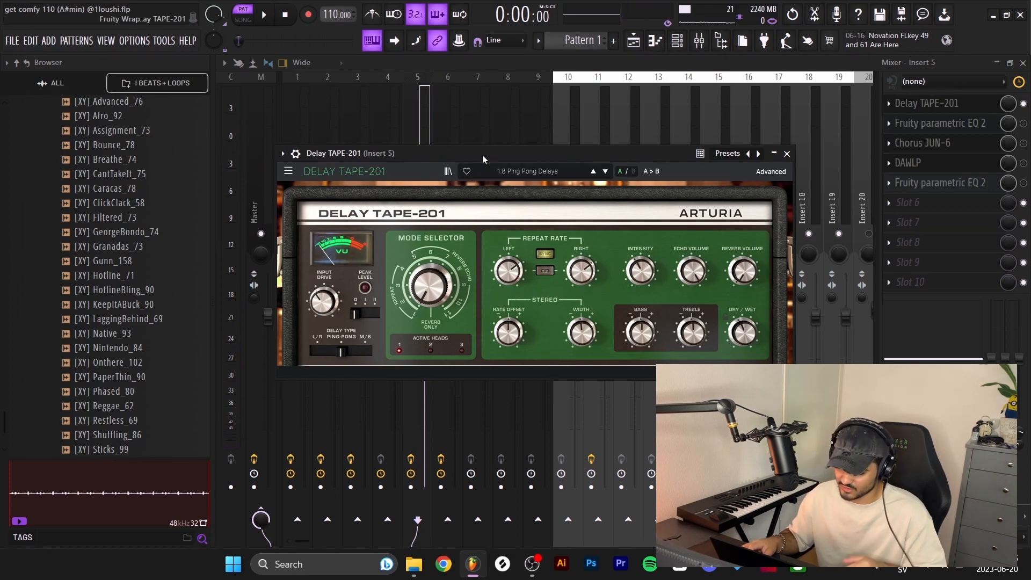
{"action": "left_click", "coordinate": [786, 153]}
Enable and open the Fruity parametric EQ 2 directly after the delay on Insert 5, and play the pattern through it
{"action": "left_click", "coordinate": [939, 123]}
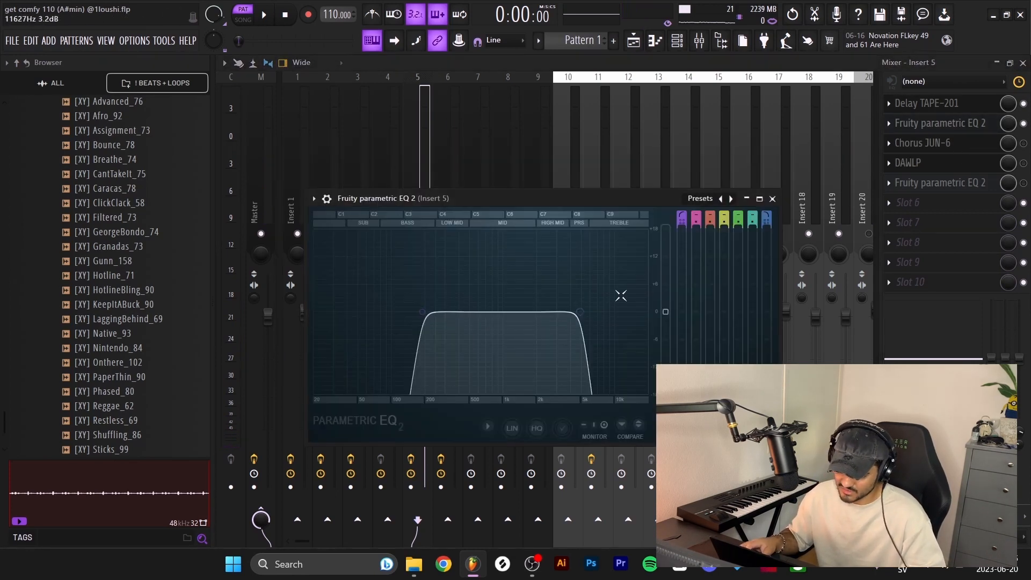
{"action": "left_click_drag", "start_coordinate": [477, 197], "coordinate": [502, 181]}
{"action": "key", "text": "space"}
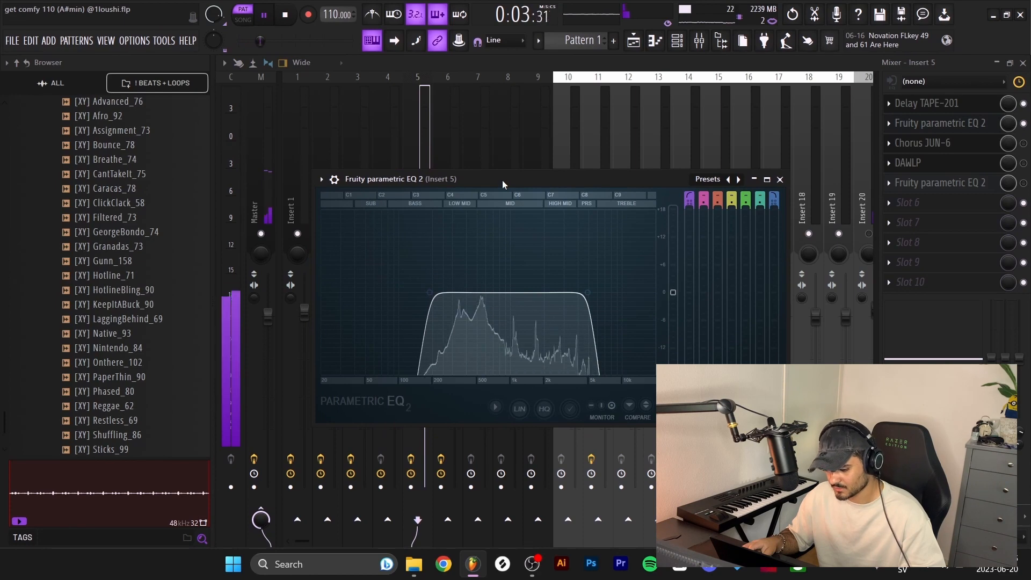
{"action": "key", "text": "space"}
Enable and open Chorus JUN-6 on Insert 5, and open the DAWLP effect to examine its settings
{"action": "left_click", "coordinate": [1023, 143]}
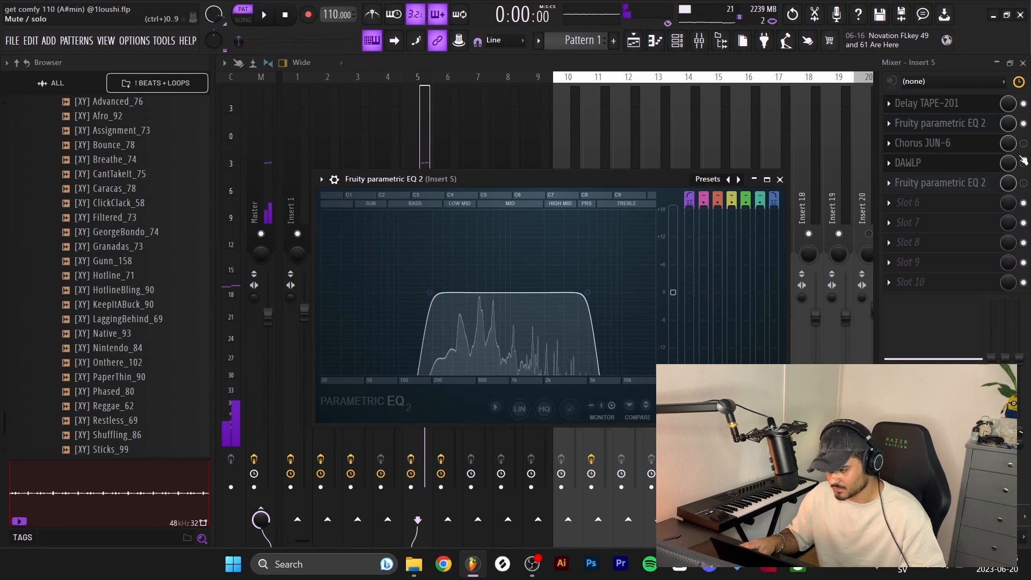
{"action": "left_click", "coordinate": [931, 144]}
{"action": "left_click_drag", "start_coordinate": [520, 240], "coordinate": [515, 146]}
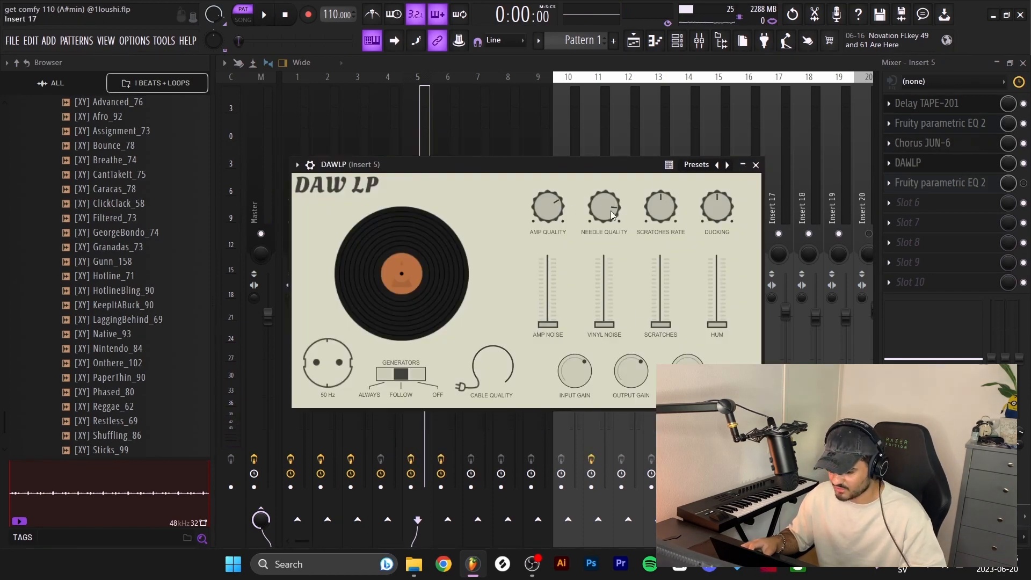
{"action": "left_click_drag", "start_coordinate": [564, 166], "coordinate": [533, 165]}
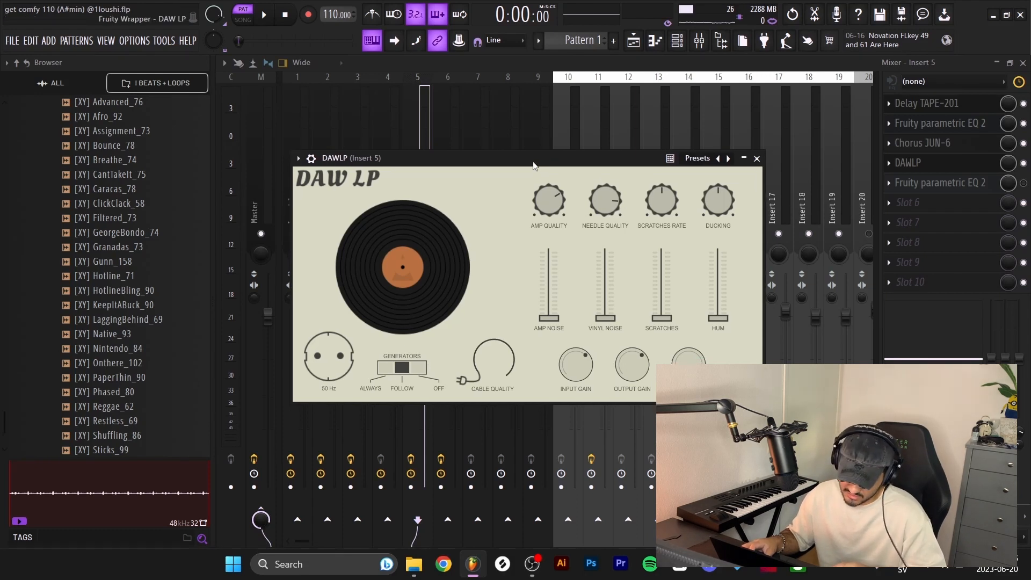
Play the pattern through DAWLP and the last Fruity parametric EQ 2 on Insert 5, toggling that EQ to compare the sound
{"action": "key", "text": "space"}
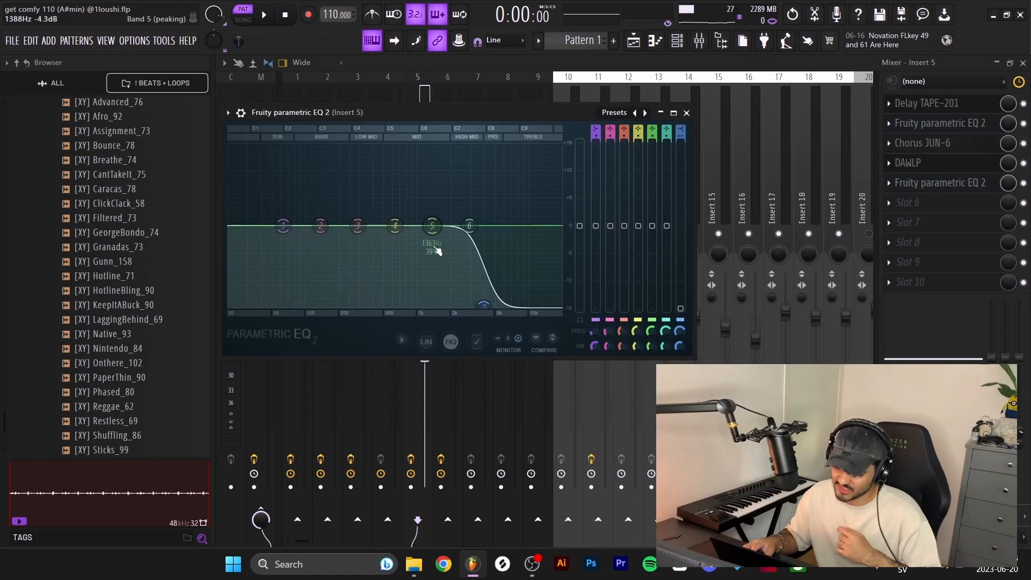
{"action": "left_click_drag", "start_coordinate": [475, 112], "coordinate": [507, 118]}
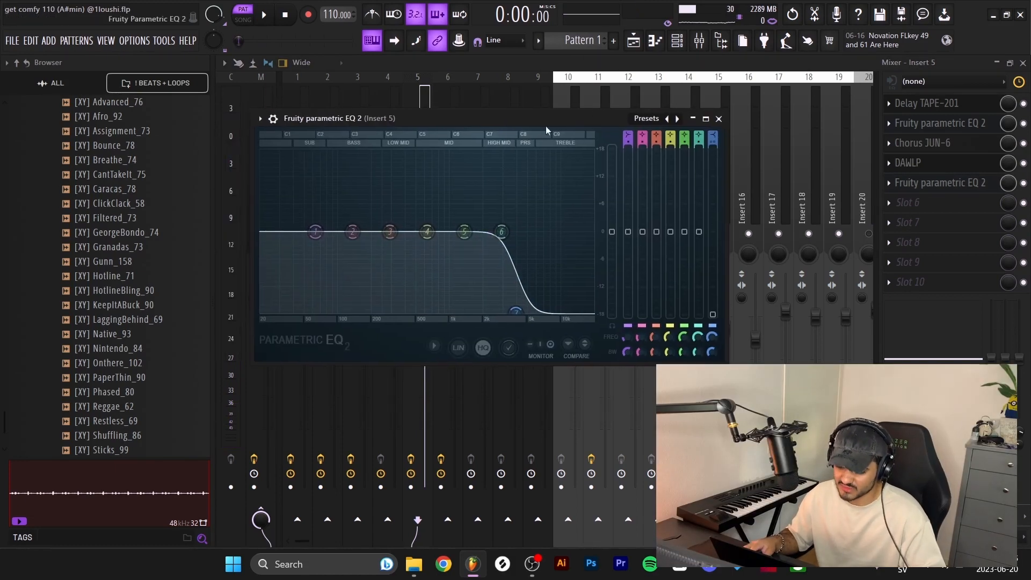
{"action": "key", "text": "space"}
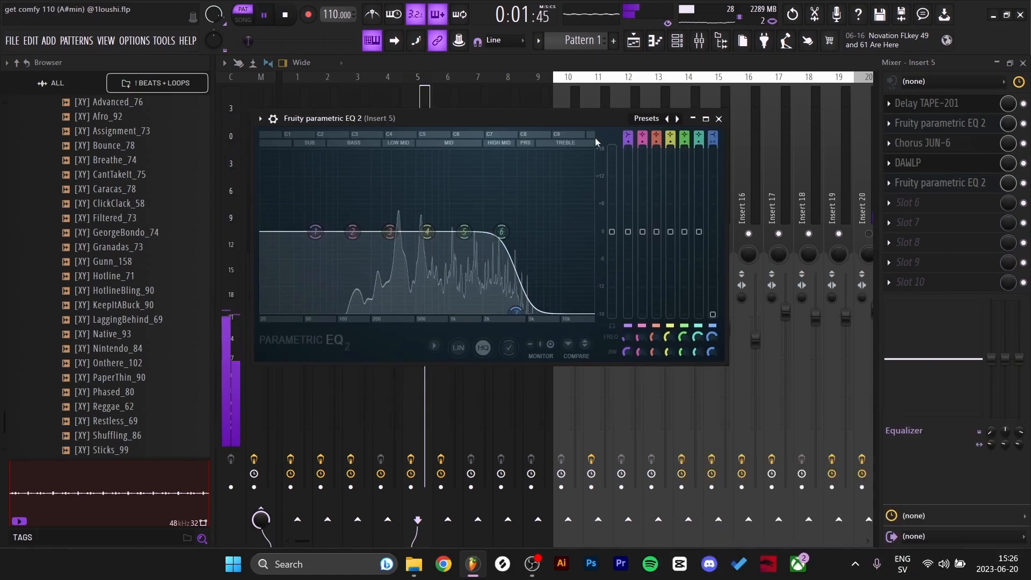
{"action": "left_click", "coordinate": [1024, 183]}
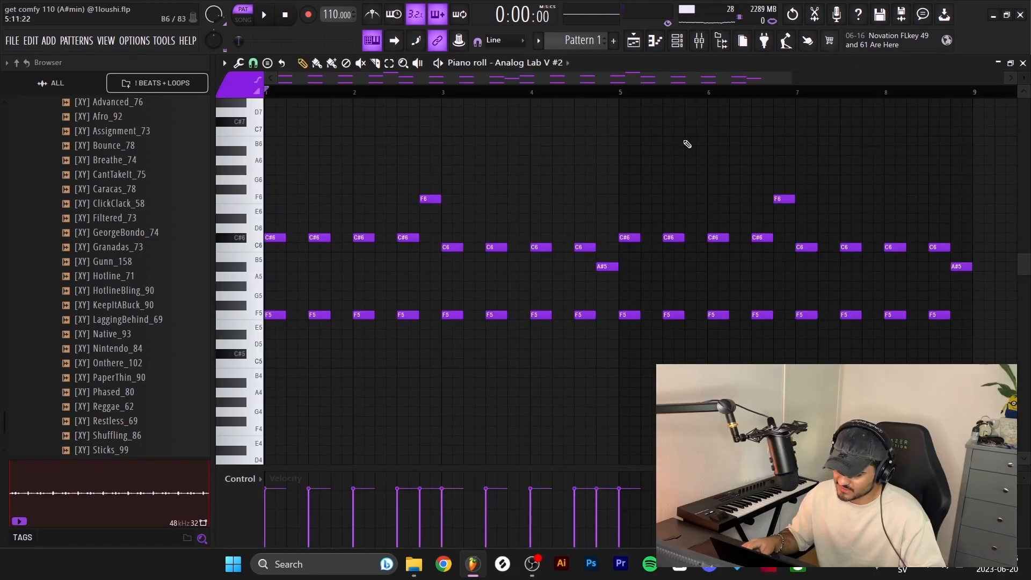
Close the Analog Lab V #2 piano roll and play the Track 7 audio clips in the playlist from bar 9
{"action": "left_click", "coordinate": [1023, 65]}
{"action": "key", "text": "Escape"}
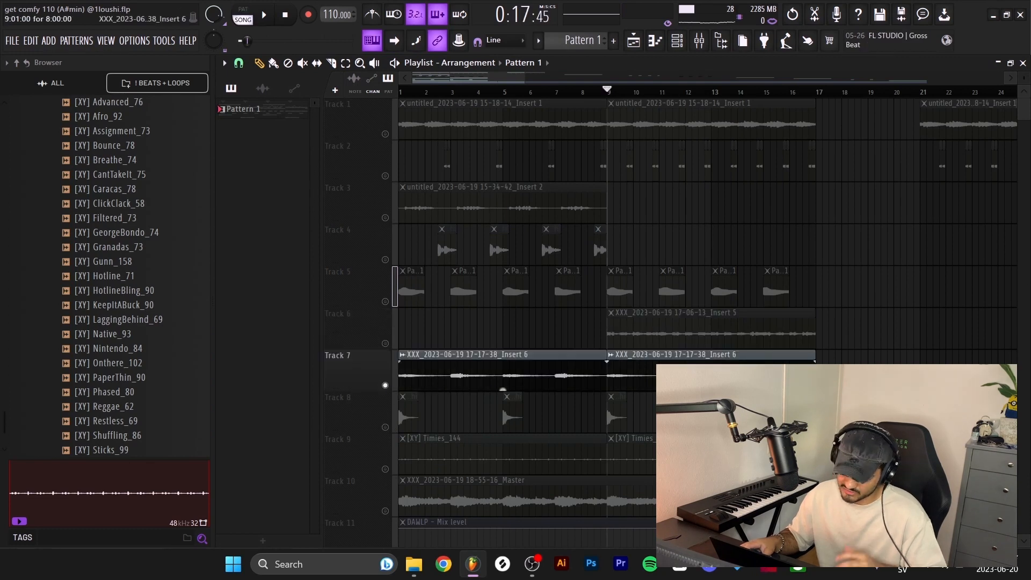
{"action": "key", "text": "space"}
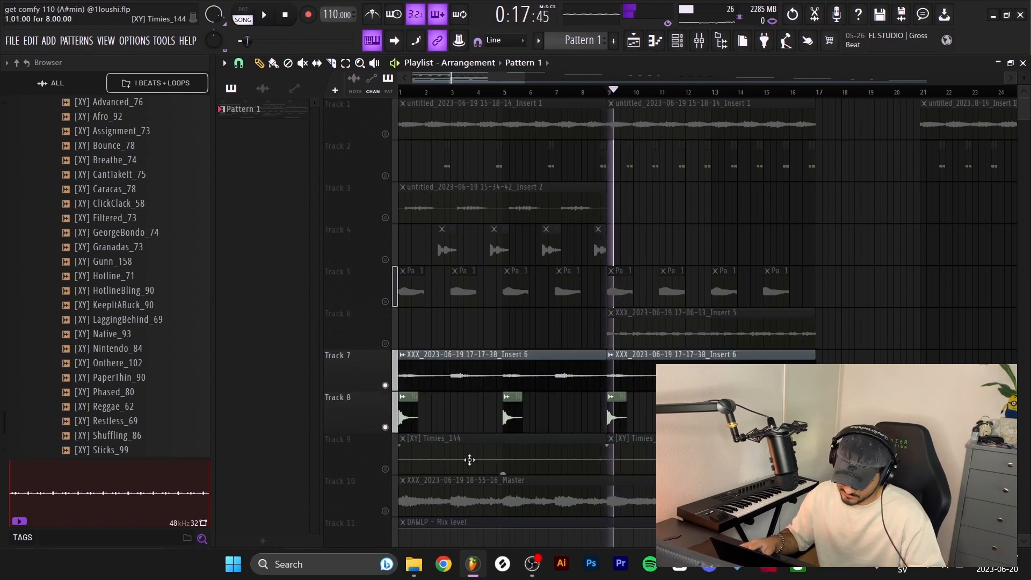
Unmute the [XY] Timies_144 loop on Track 9 alongside Tracks 7 and 8, and play the layers together
{"action": "left_click", "coordinate": [385, 468]}
{"action": "left_click", "coordinate": [385, 469], "text": "ctrl"}
{"action": "key", "text": "space"}
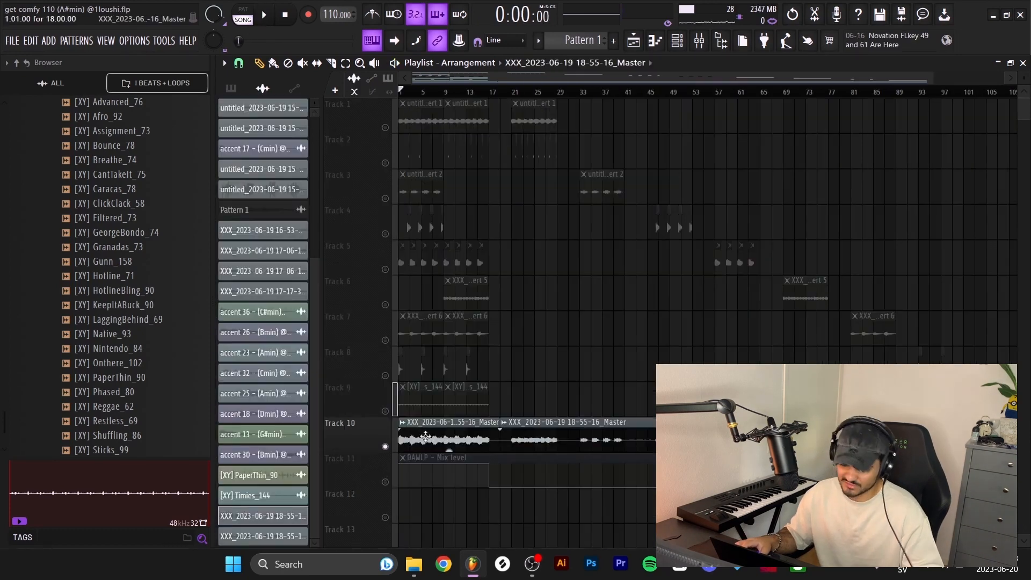
Isolate the resampled Master clips on Track 10 together with the DAWLP mix level automation on Track 11, muting the other tracks
{"action": "left_click", "coordinate": [385, 446], "text": "ctrl"}
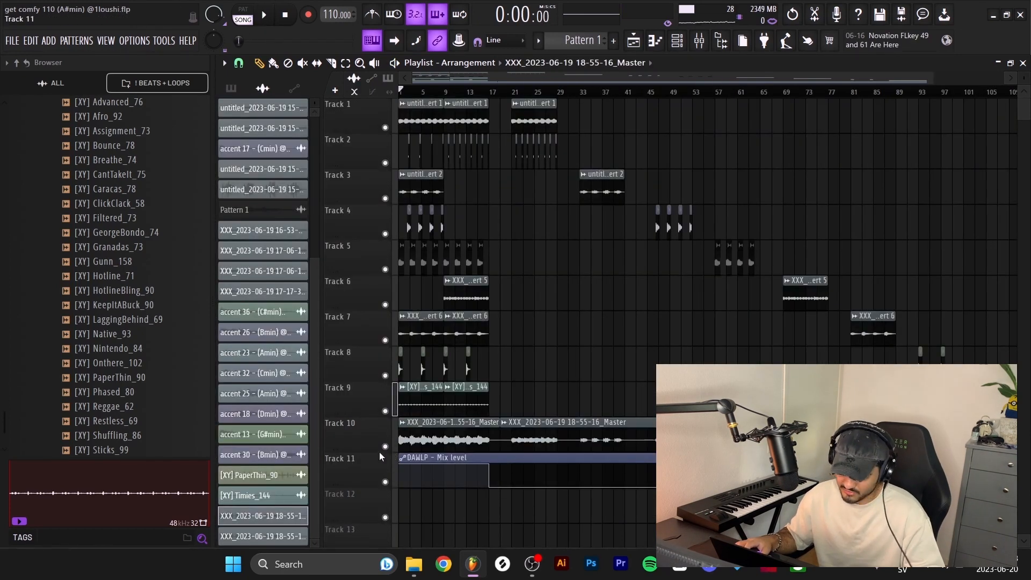
{"action": "right_click", "coordinate": [390, 450]}
{"action": "left_click", "coordinate": [392, 469]}
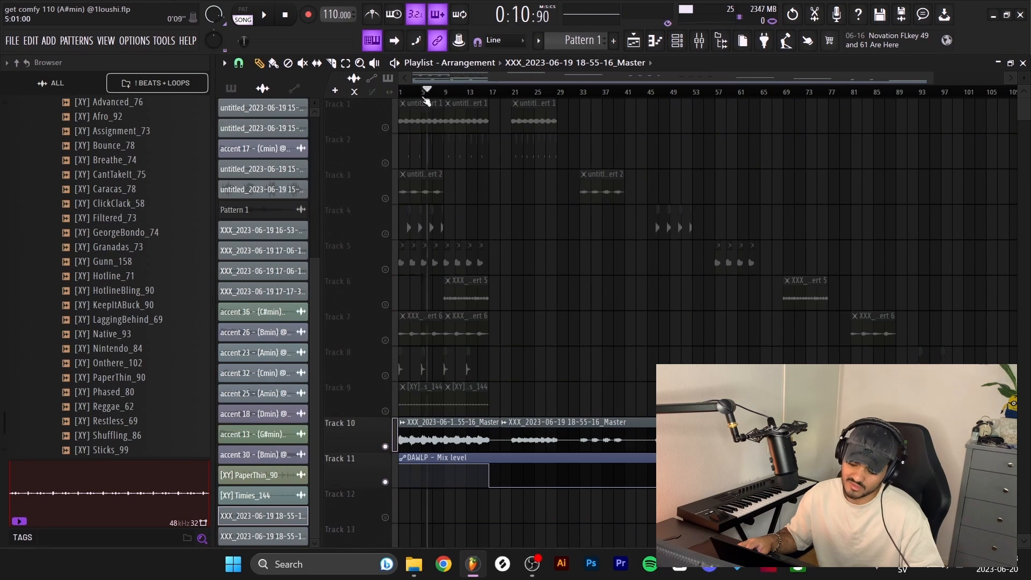